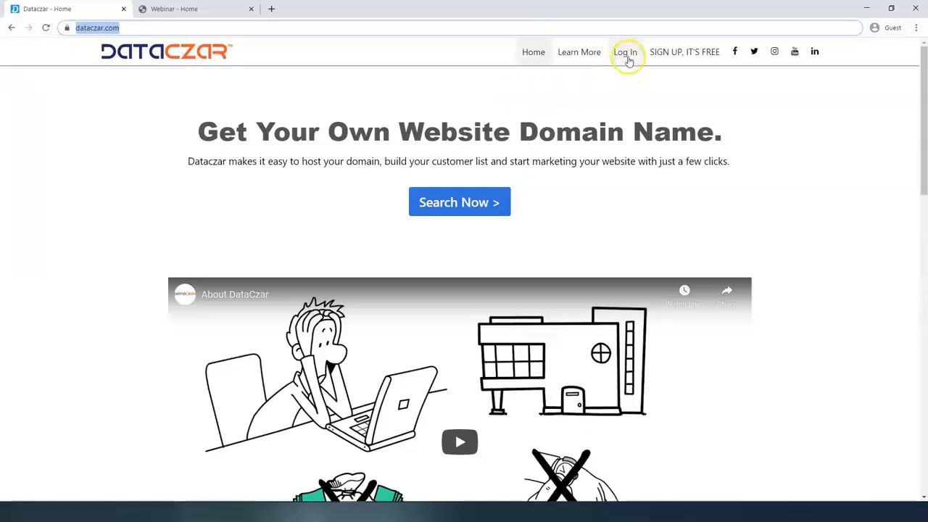
Log in to the Dataczar account with the account's e-mail address and password
click(626, 54)
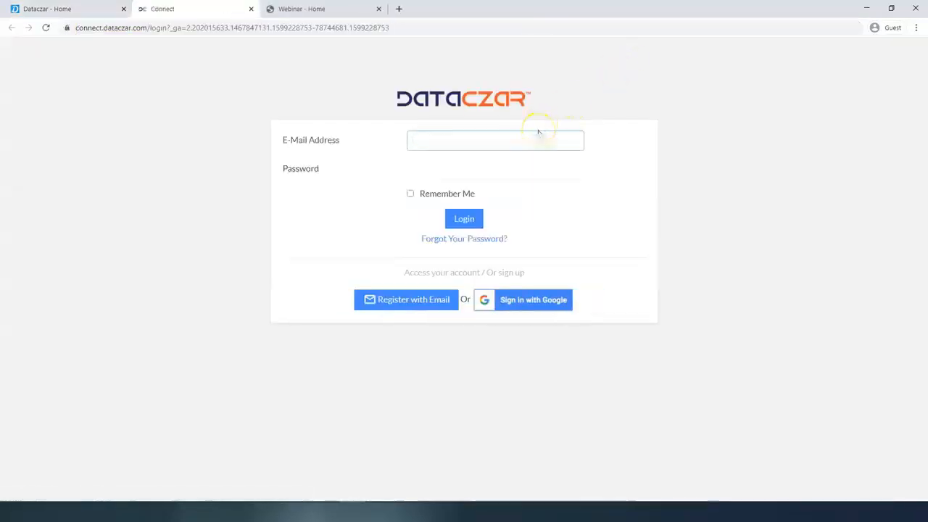
key(ctrl+v)
click(496, 168)
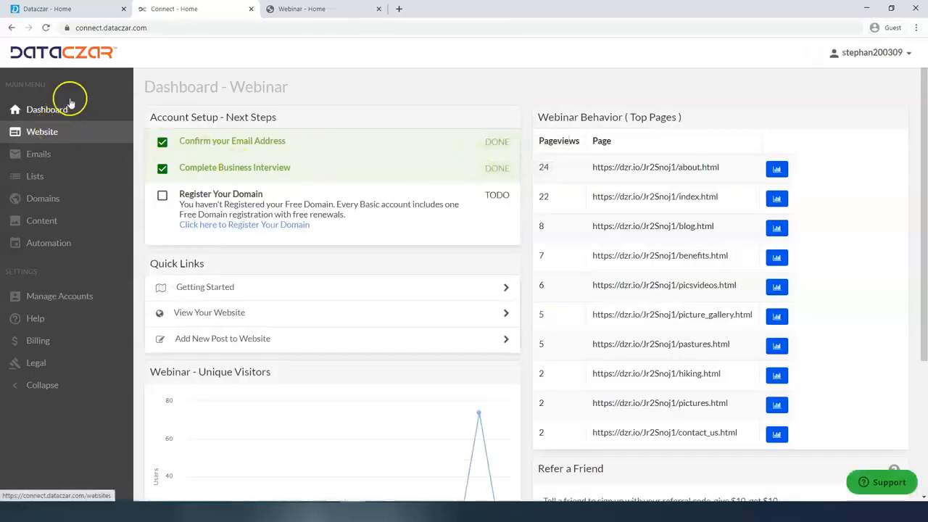
Close the browser tab with the public Dataczar home page and show the dashboard in full screen
click(123, 9)
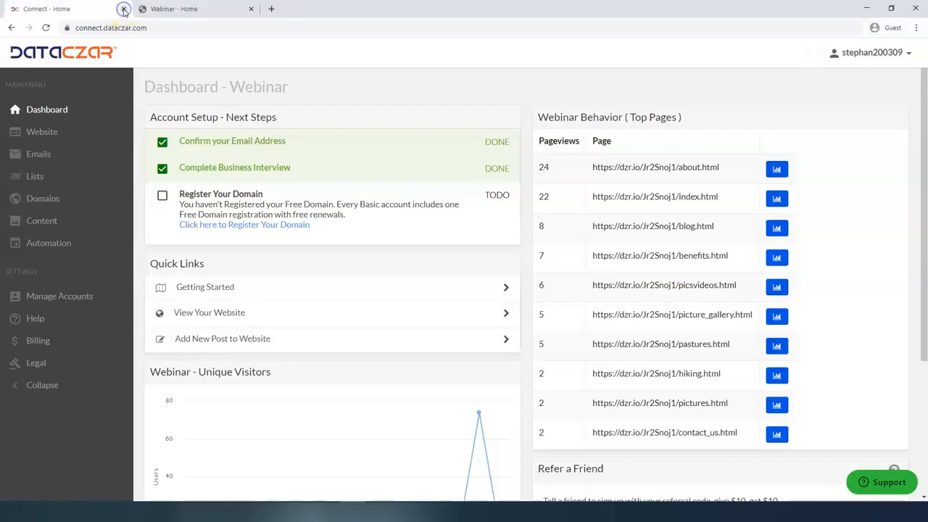
key(F11)
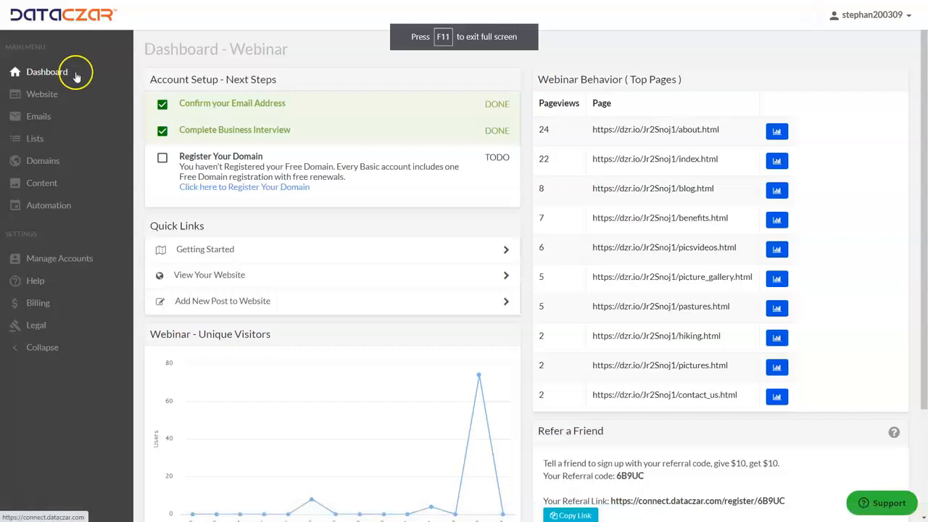
Start a new post on the Webinar website and title it "How to Create a Great About Page"
click(56, 92)
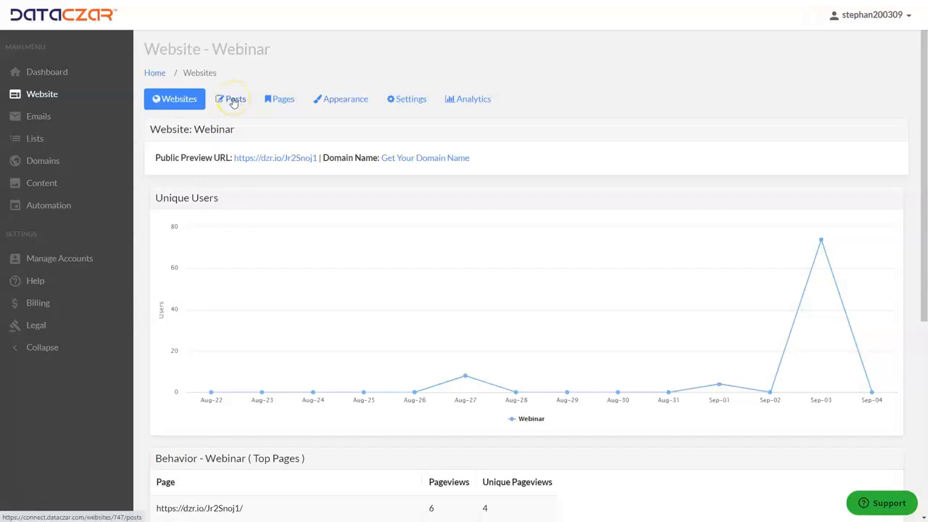
click(234, 101)
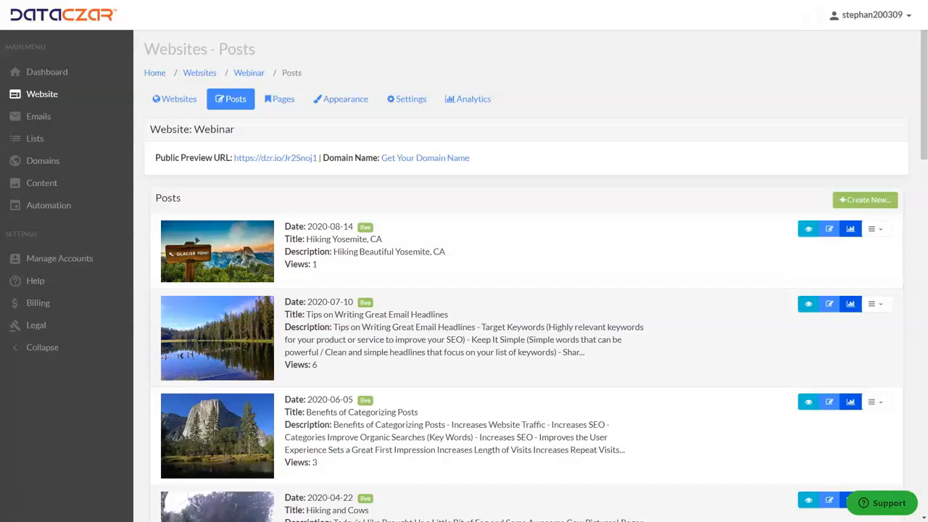
click(867, 205)
click(201, 247)
text(How to Create a Great About Page)
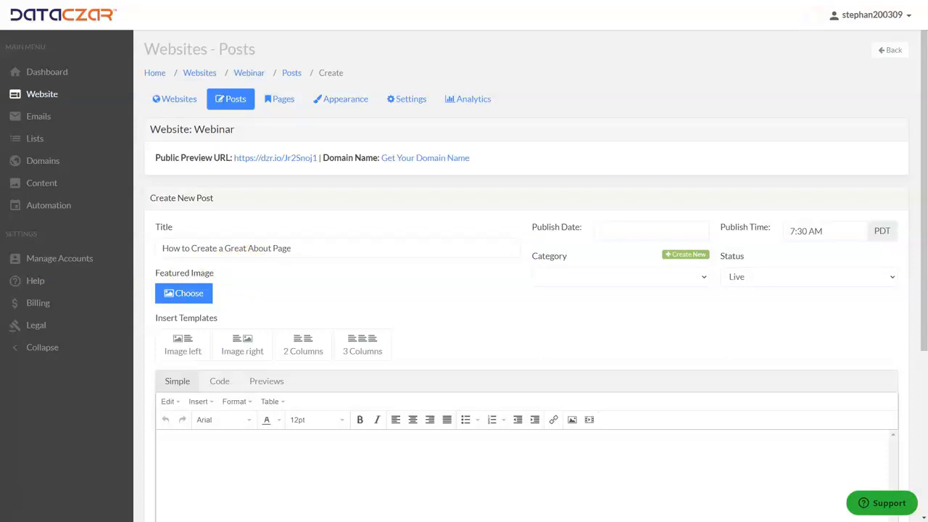
Fill the post body with the bold heading "How to Create a Great About Page:" and the seven numbered tips, from "Determine what's going to be included" to "Visual"
scroll(331, 257, down, 3)
click(224, 241)
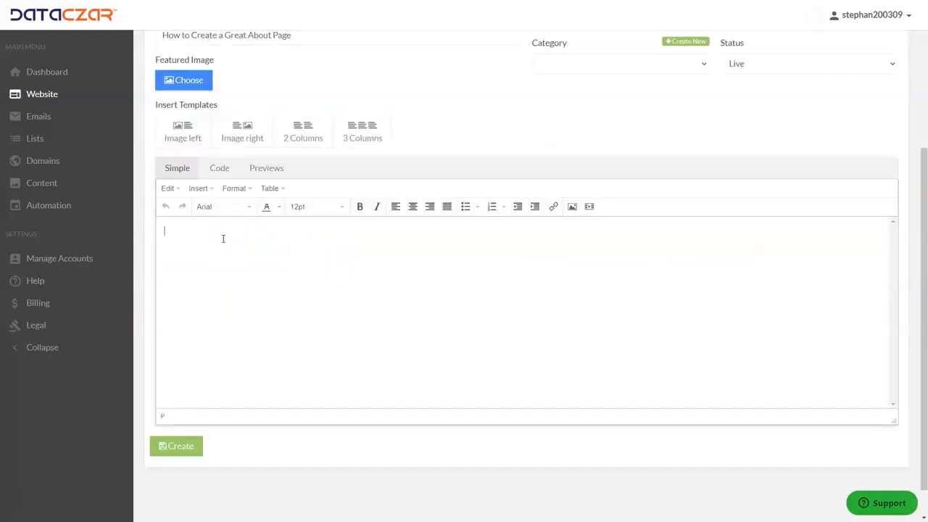
text(How to Create a Great About Page: Determine what's going to be included (Outline what you'll include on the page.) Start with a Mission Statement (Highlight what your company is about / key selling points.) Tell your Story / Give more detail (What makes your company unique? Tell the story as only you can.) Show Your Company Faces (Show pictures of the team or if it's just you then show a good profile picture.) Give a Timeline (Talk about the company history and milestones.) Talk About Values (All Natural Ingredients / No animal testing / Dedicated Customer Support / etc.  This creates long term loyalty.) Visual (Show a video or share company pictures.))
Set the body heading "How to Create a Great About Page:" to 18pt and add an empty line below it
drag(319, 234, 149, 232)
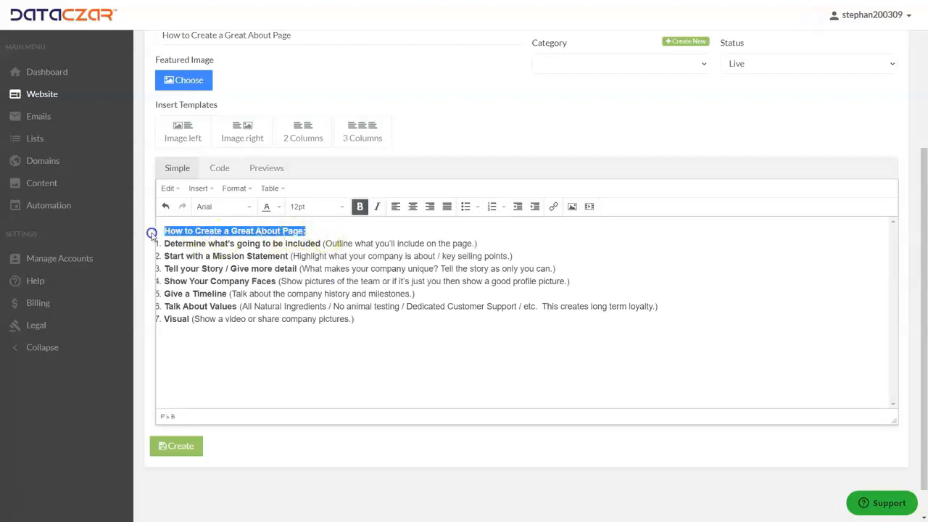
click(317, 209)
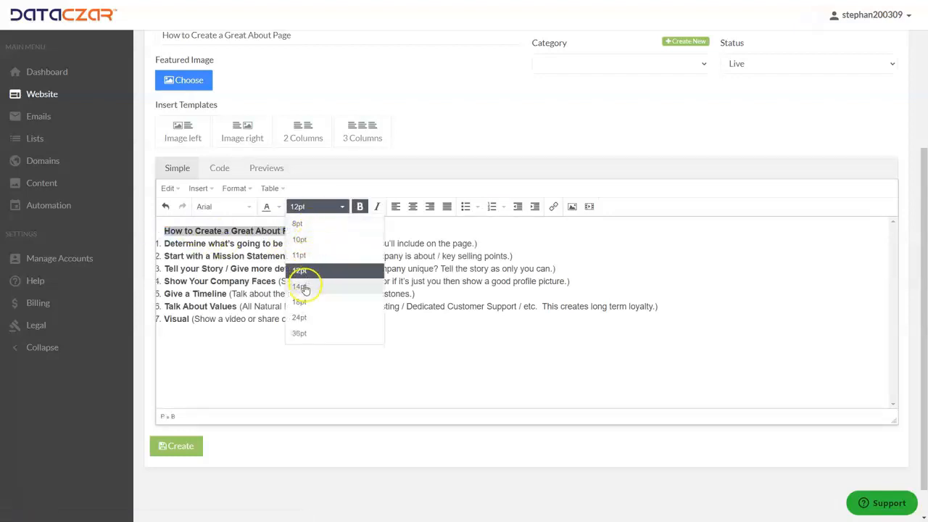
click(303, 304)
click(390, 234)
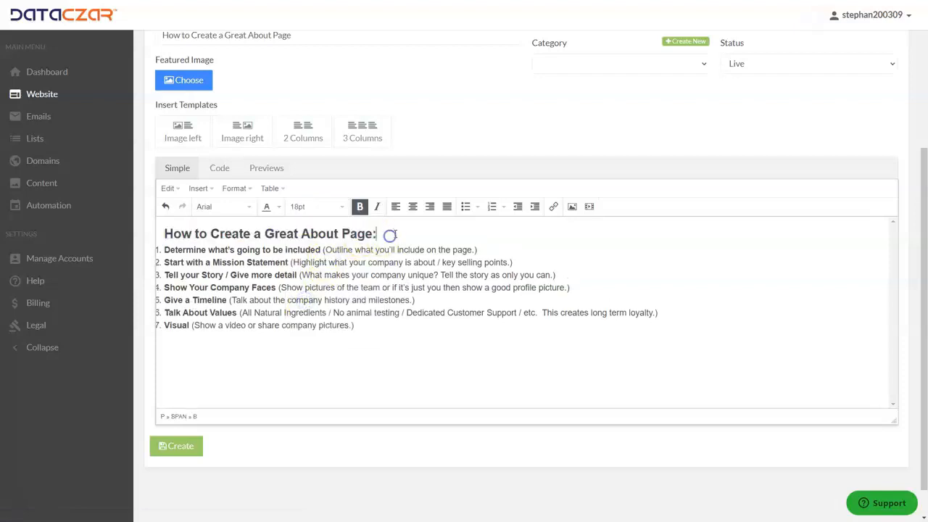
key(Return)
Center the heading "How to Create a Great About Page:" in the post body
drag(386, 234, 150, 235)
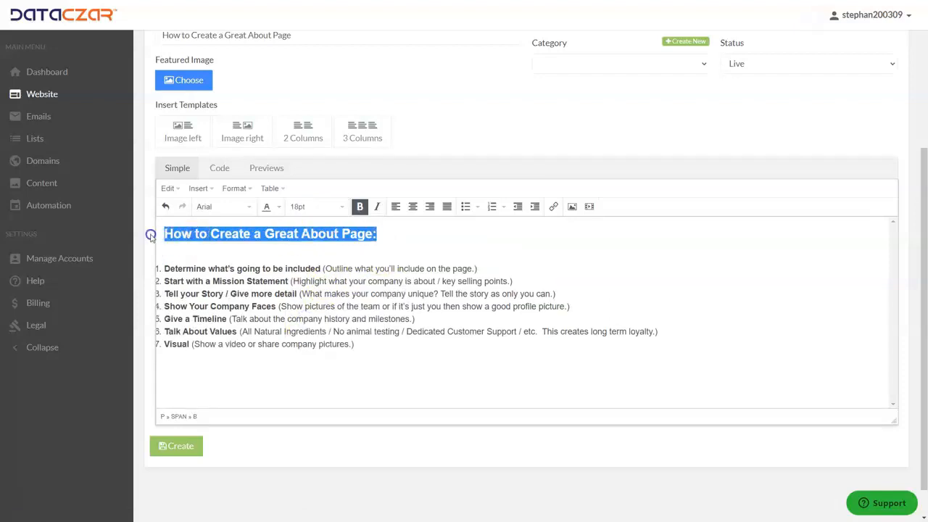
click(413, 206)
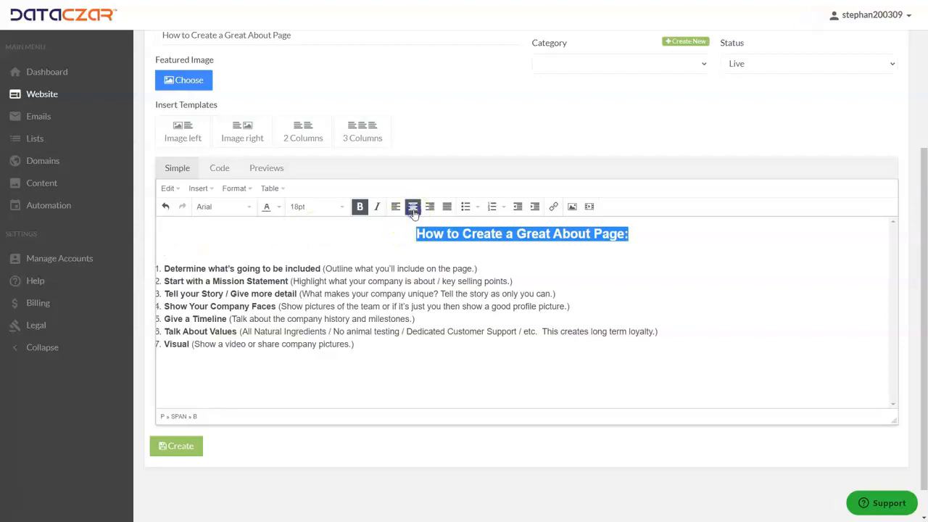
click(368, 240)
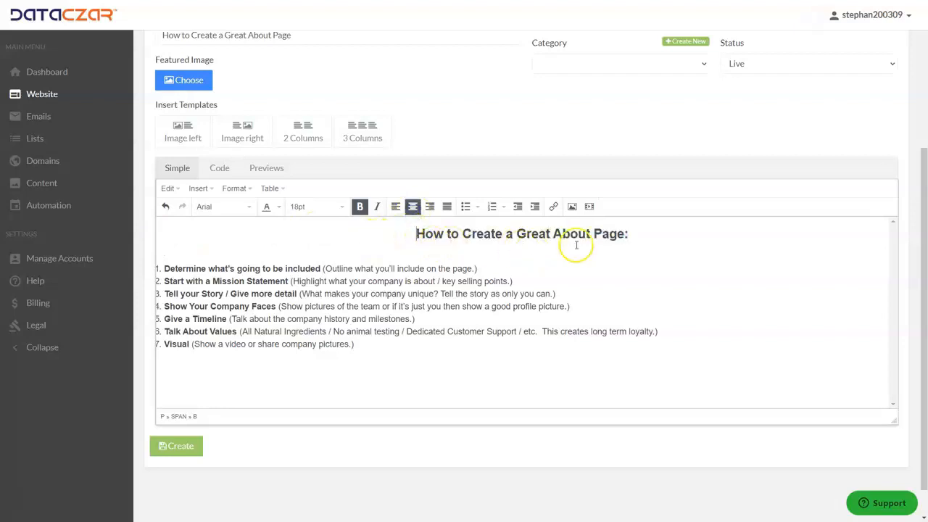
Review the seven numbered tips in the post body one by one, including the dedicated customer support example under values
drag(161, 269, 296, 269)
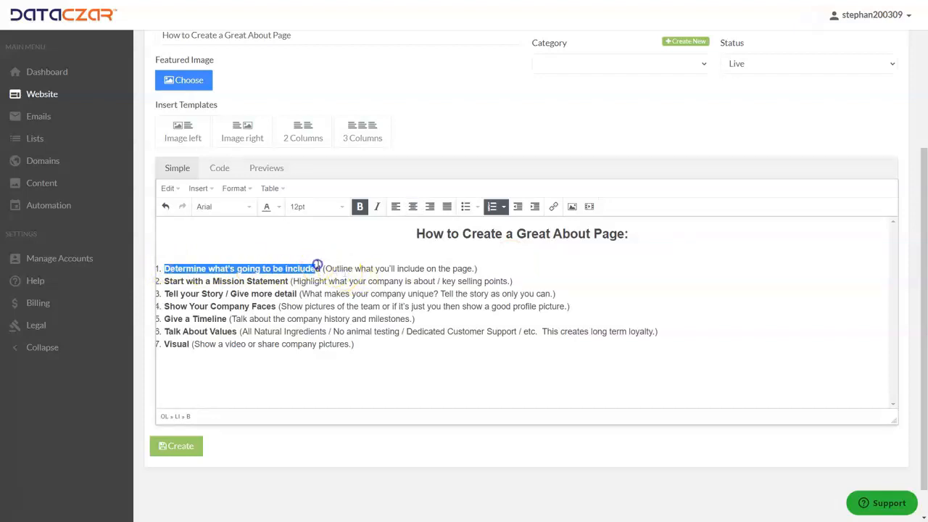
click(317, 264)
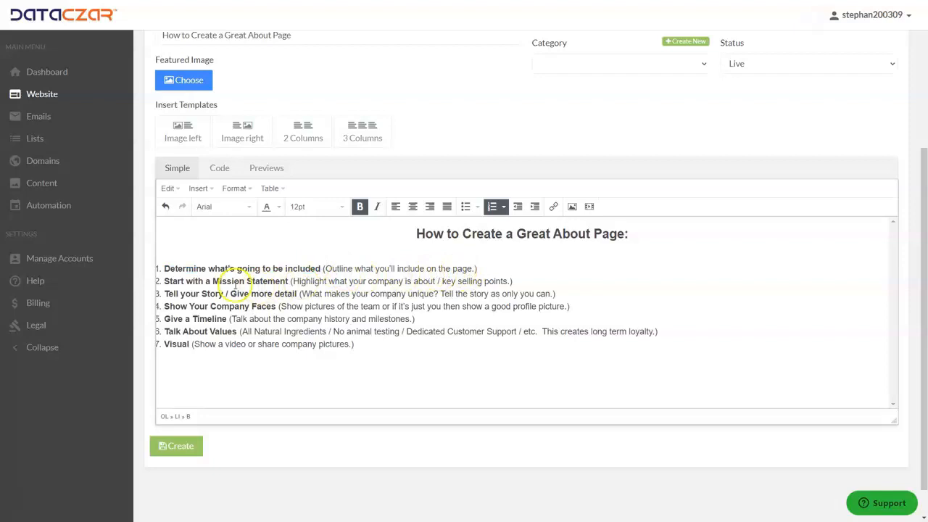
drag(165, 283, 276, 283)
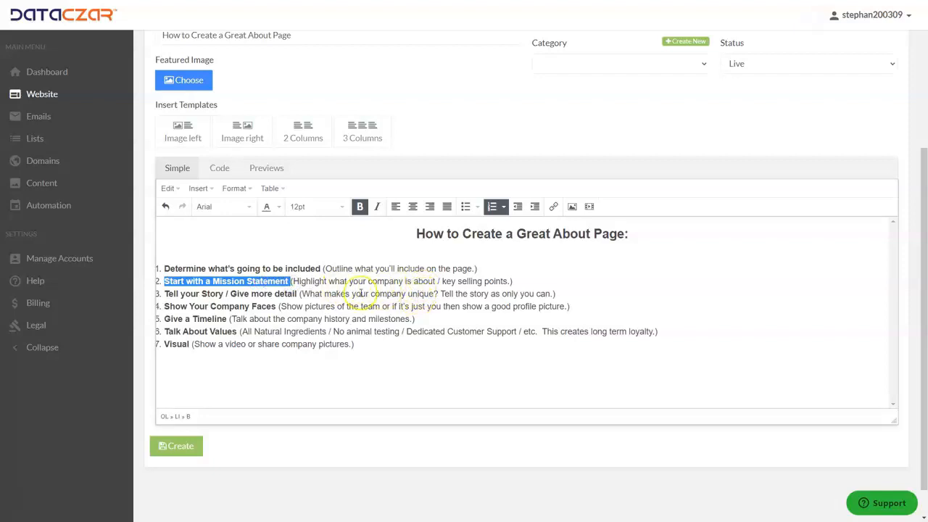
click(166, 296)
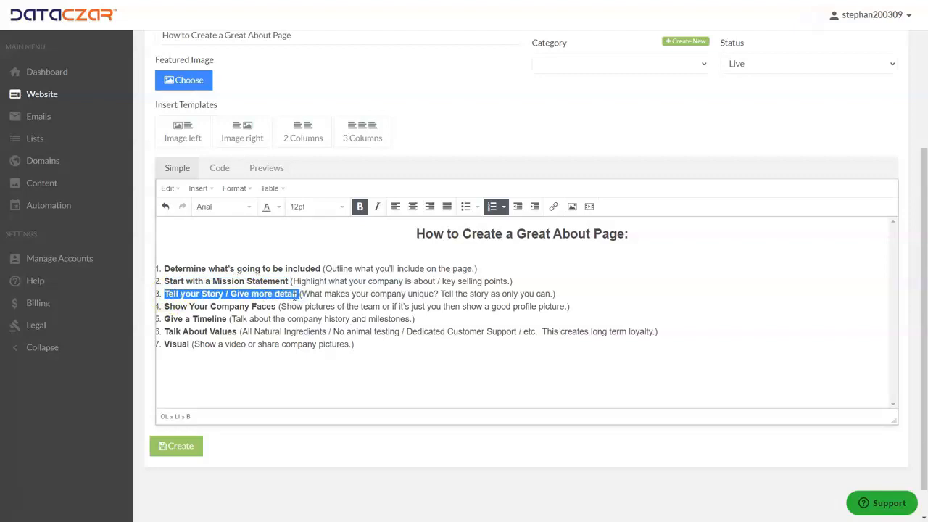
click(165, 304)
drag(174, 306, 281, 305)
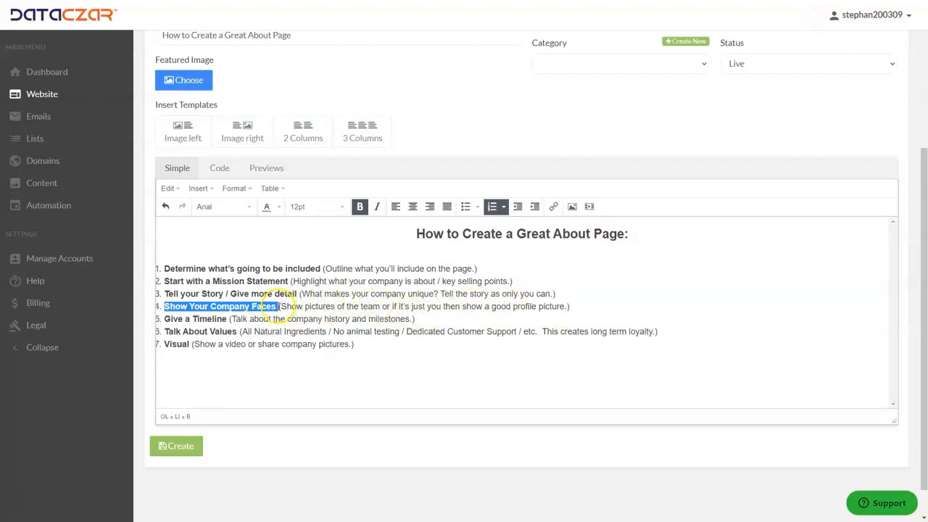
click(211, 306)
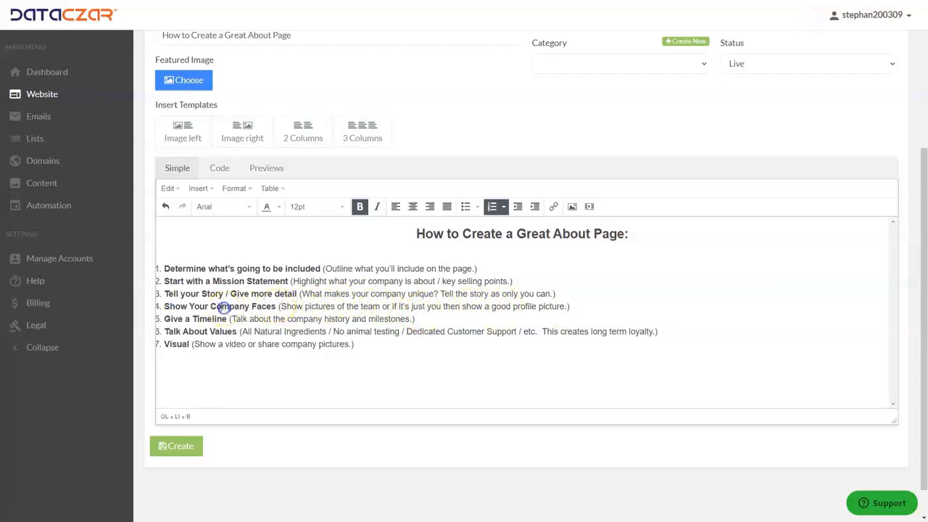
drag(166, 317, 212, 319)
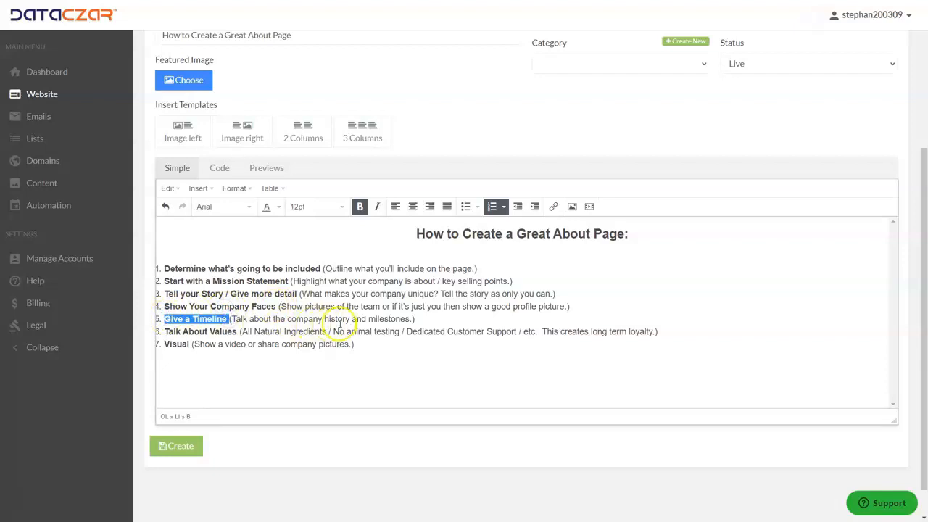
click(228, 319)
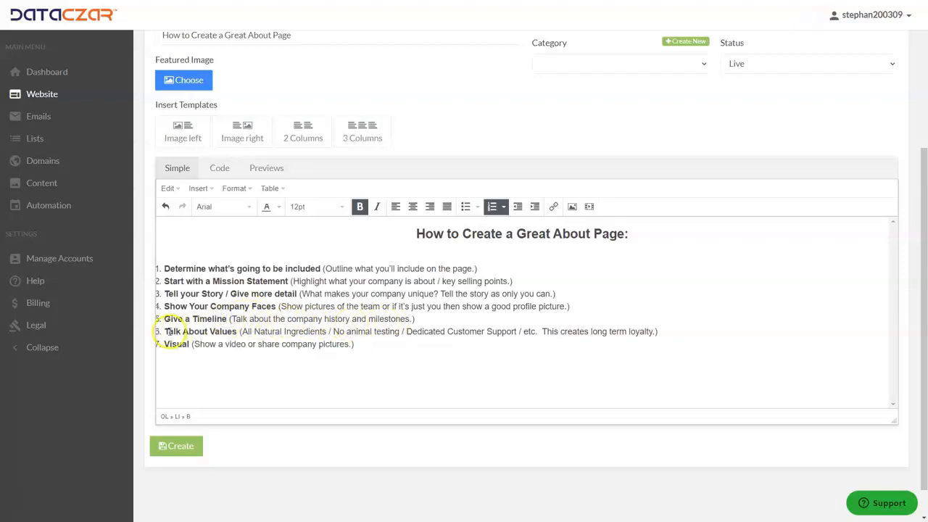
drag(169, 331, 230, 332)
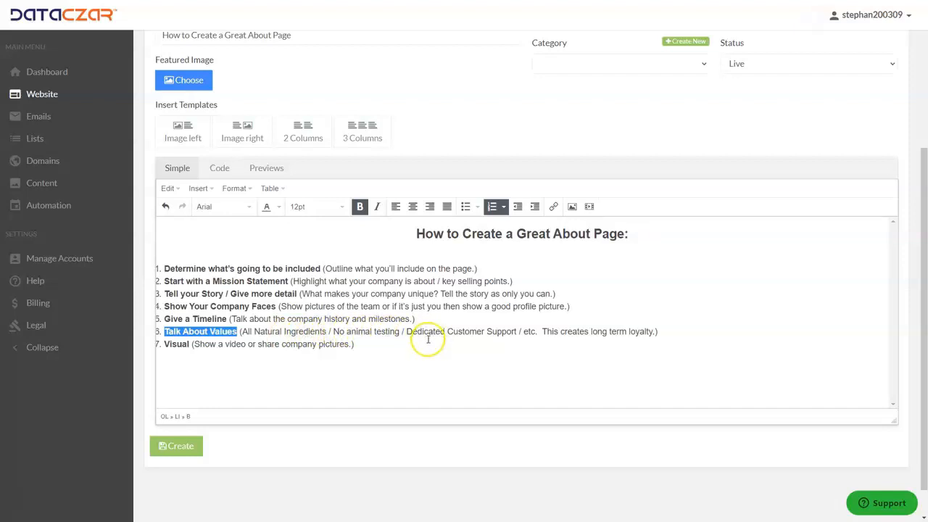
drag(407, 332, 509, 332)
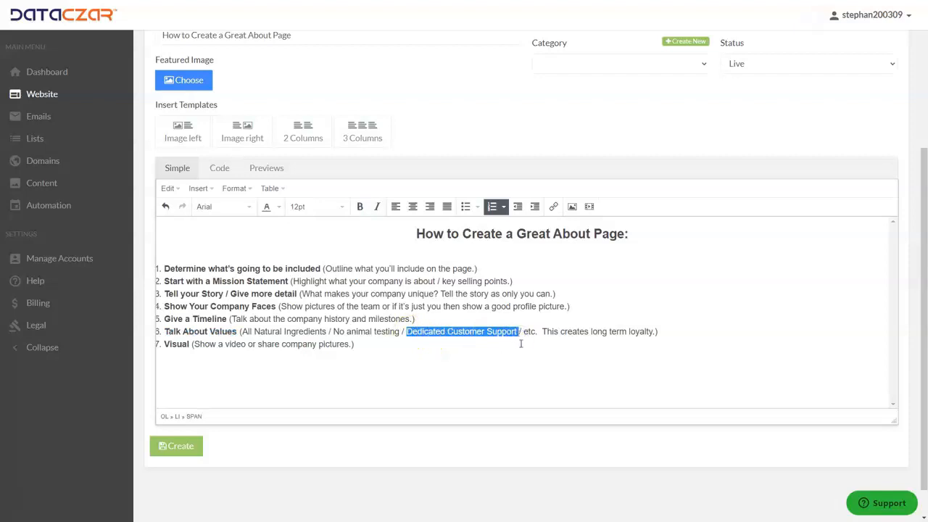
click(525, 344)
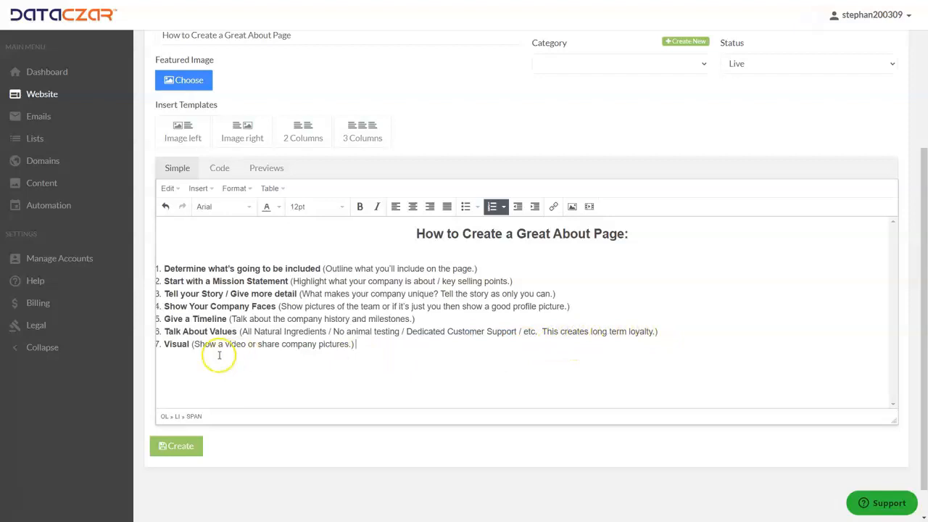
click(168, 345)
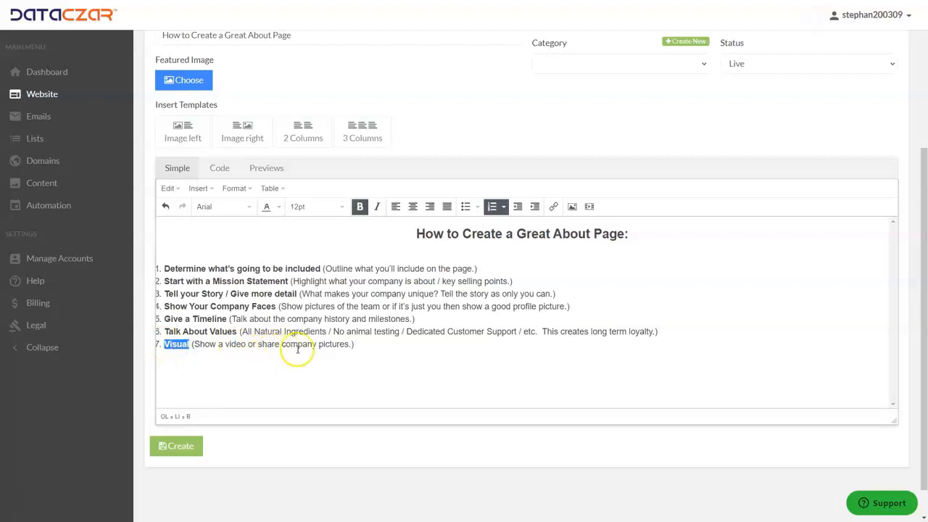
click(362, 345)
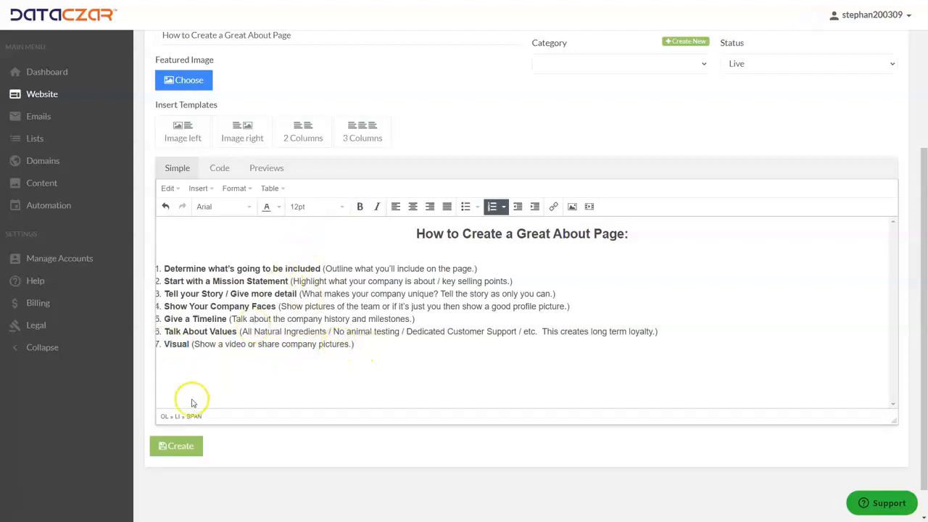
Create the post with Live status and return to the website's list of posts
click(185, 446)
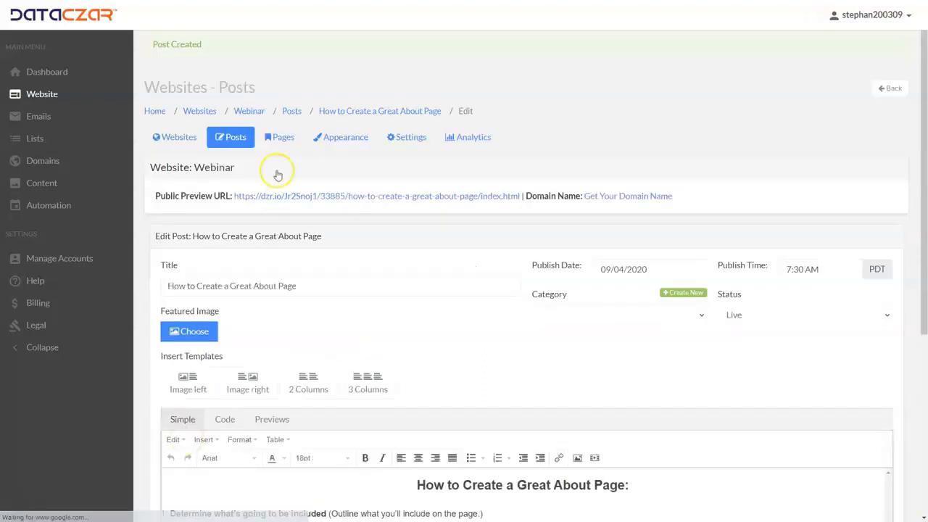
click(237, 140)
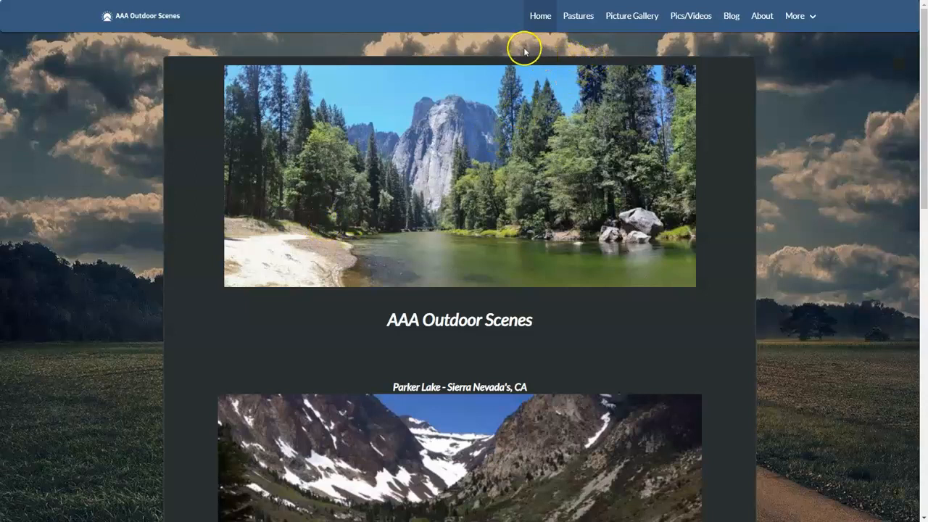
Refresh the public AAA Outdoor Scenes website and open the full "How to Create a Great About Page" post from its blog
key(F5)
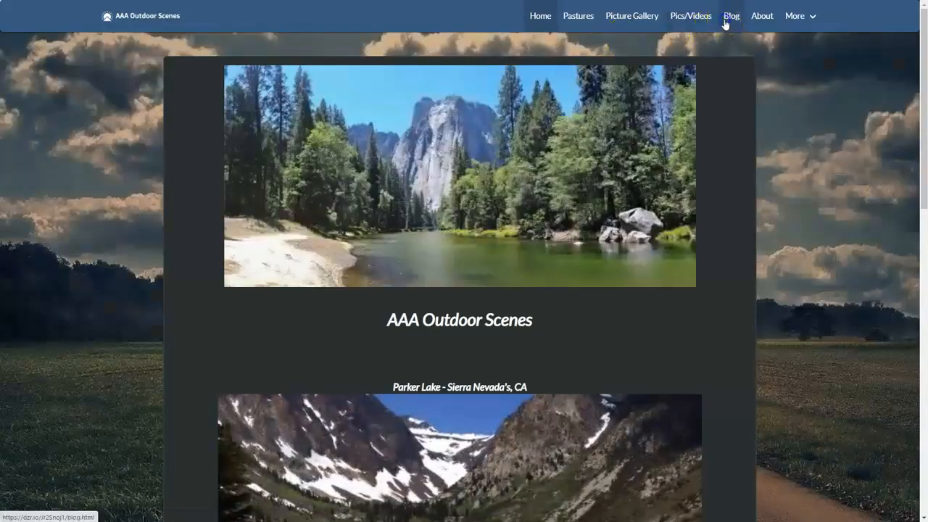
click(727, 21)
scroll(474, 209, down, 3)
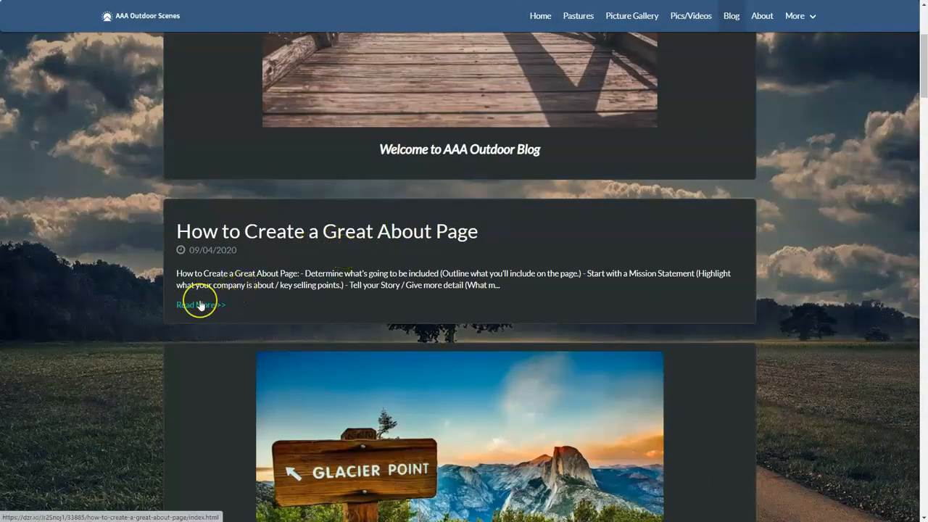
click(200, 305)
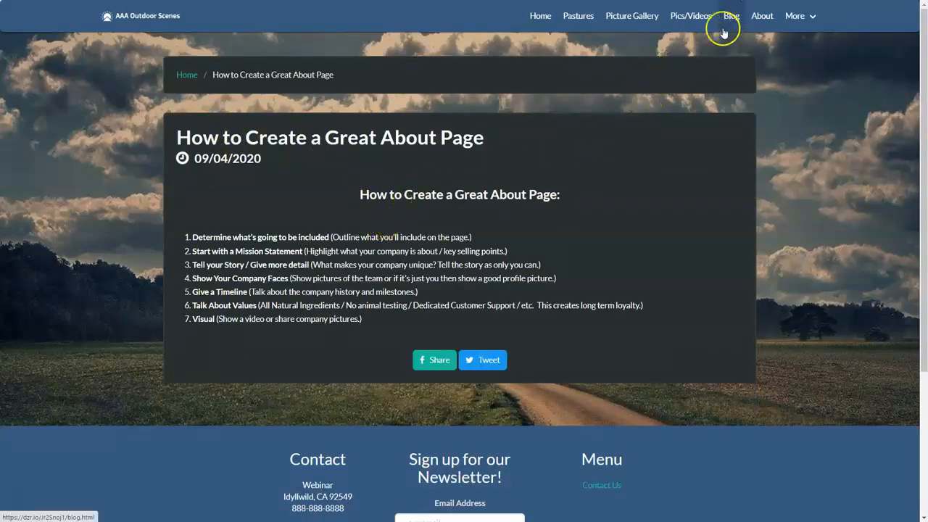
Check the numbered tips in the published post, and go back through the blog to the website's home page
drag(192, 239, 387, 334)
click(392, 320)
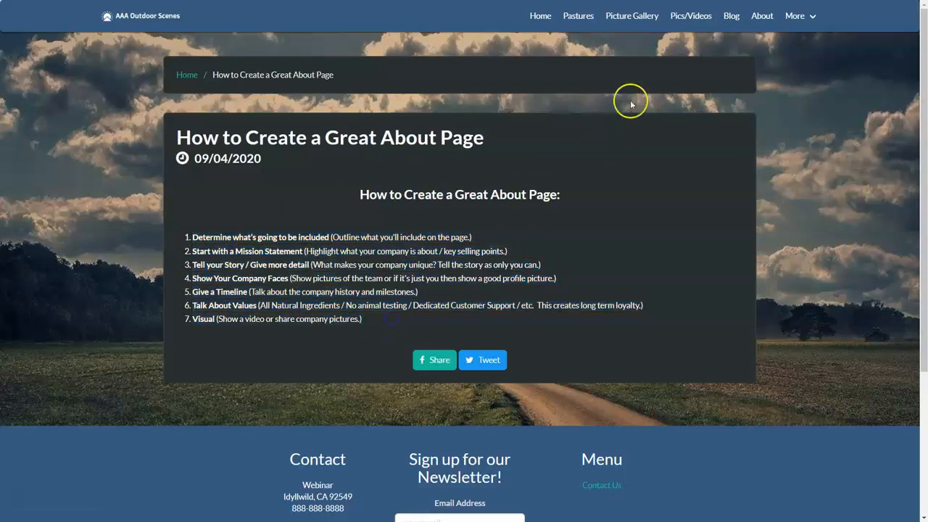
click(731, 16)
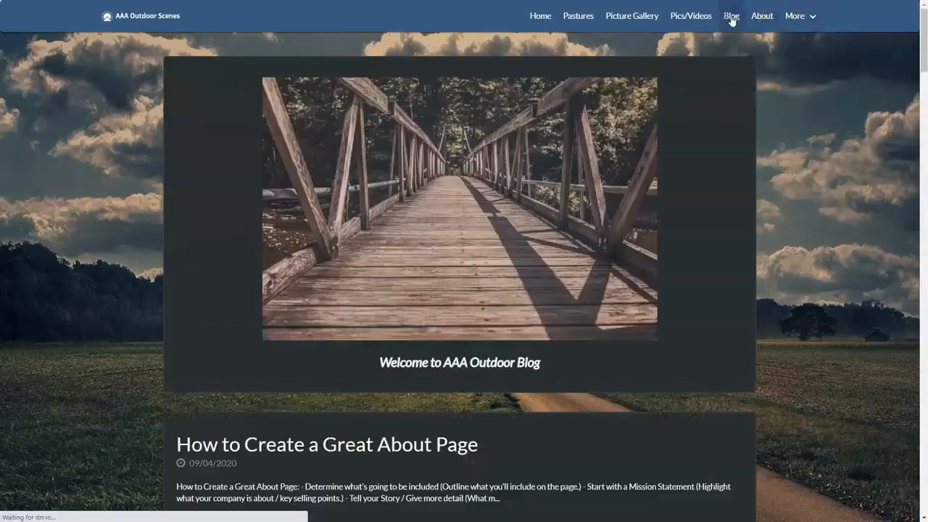
click(539, 17)
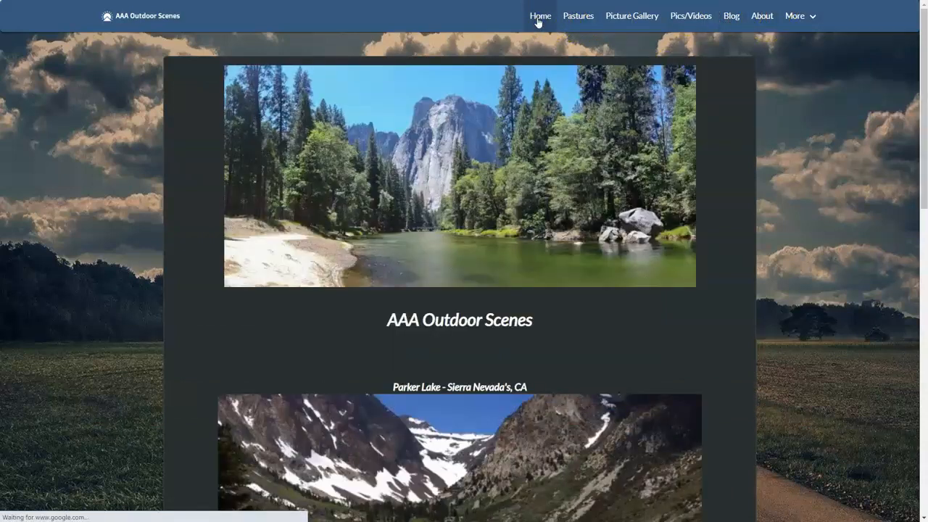
Switch back to Dataczar Connect and start a new page titled "About" for the Webinar website
key(ctrl+Tab)
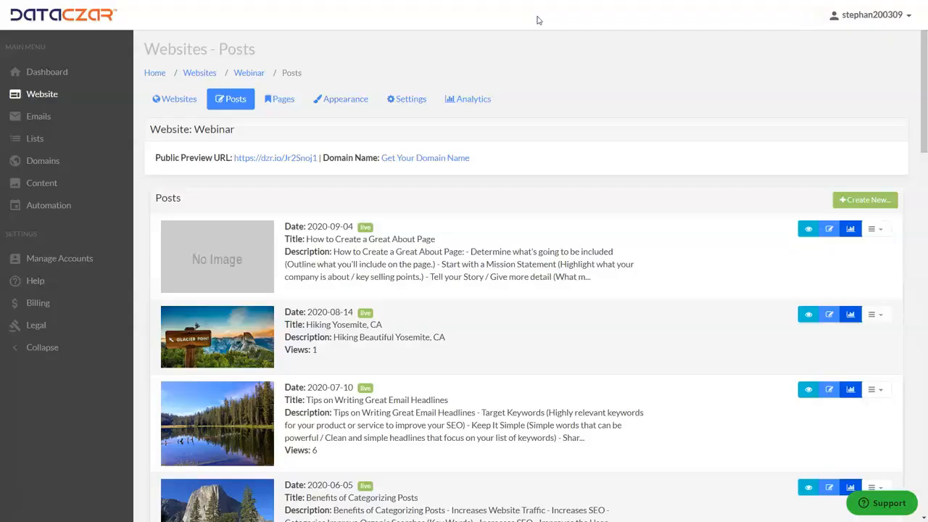
click(281, 102)
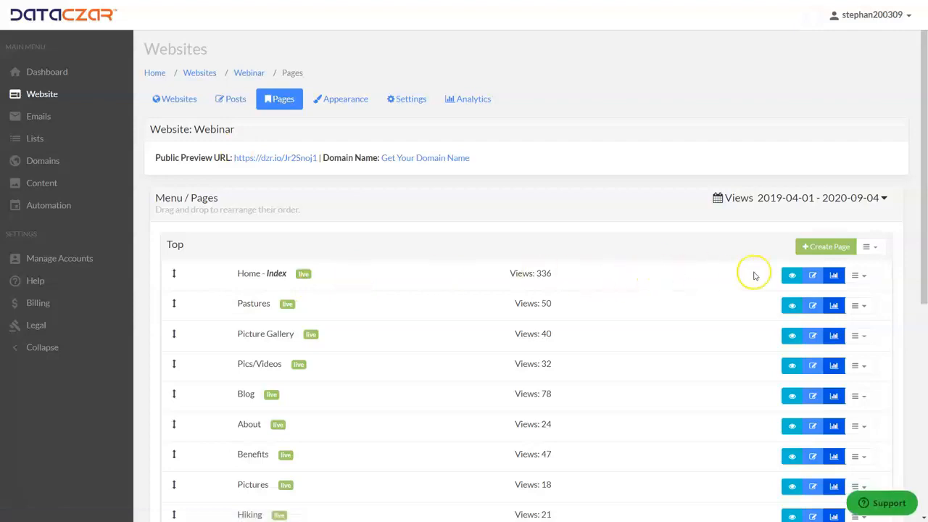
click(819, 249)
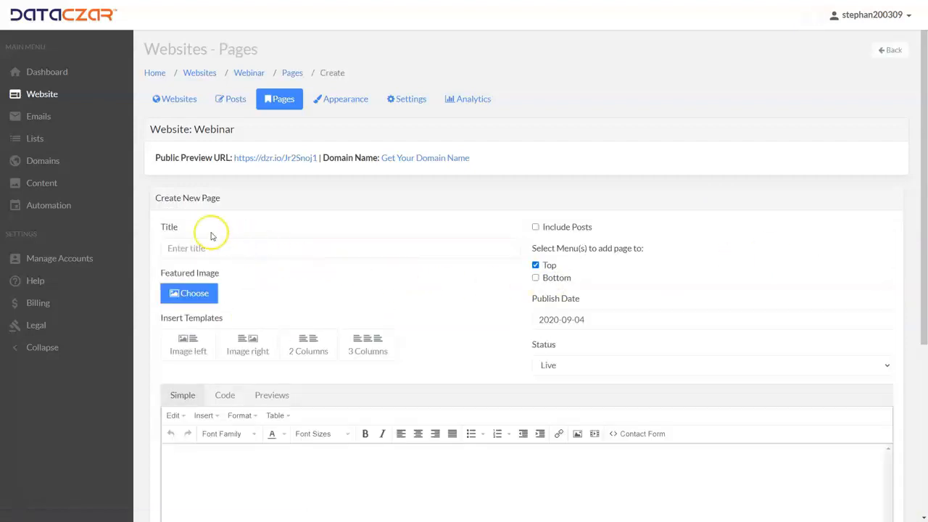
click(209, 247)
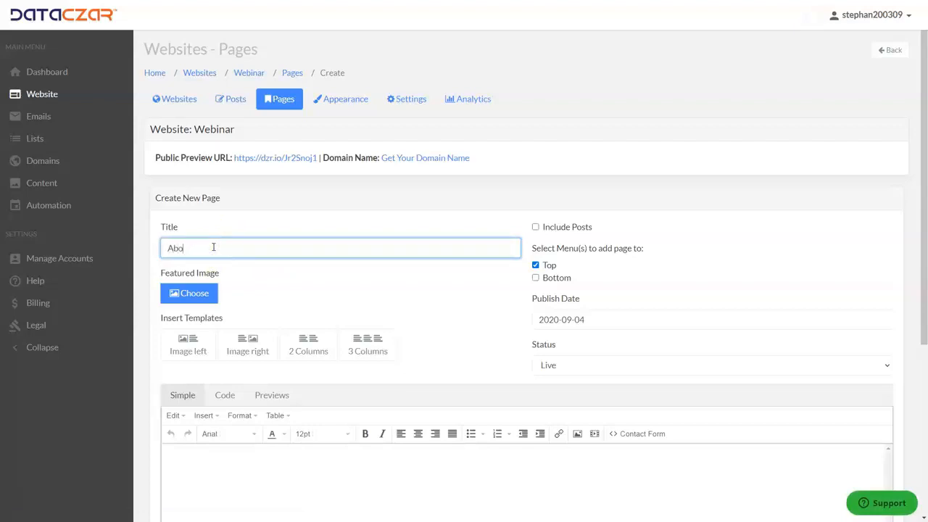
text(About)
Fill the new page's body with the "How to Create a Great About Page:" heading and the seven numbered tips, and look over the draft
scroll(223, 284, down, 3)
click(230, 255)
text(How to Create a Great About Page: Determine what's going to be included (Outline what you'll include on the page.) Start with a Mission Statement (Highlight what your company is about / key selling points.) Tell your Story / Give more detail (What makes your company unique? Tell the story as only you can.) Show Your Company Faces (Show pictures of the team or if it's just you then show a good profile picture.) Give a Timeline (Talk about the company history and milestones.) Talk About Values (All Natural Ingredients / No animal testing / Dedicated Customer Support / etc.  This creates long term loyalty.) Visual (Show a video or share company pictures.))
click(226, 264)
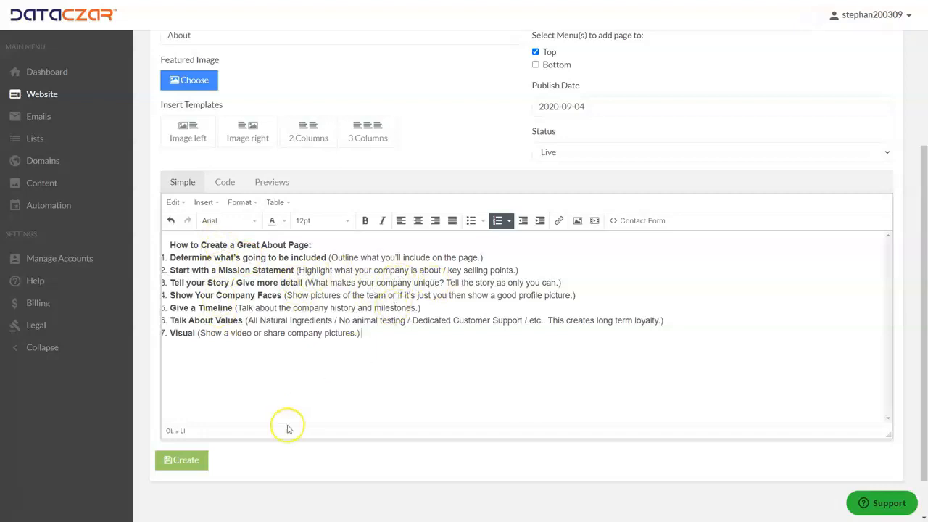
click(256, 379)
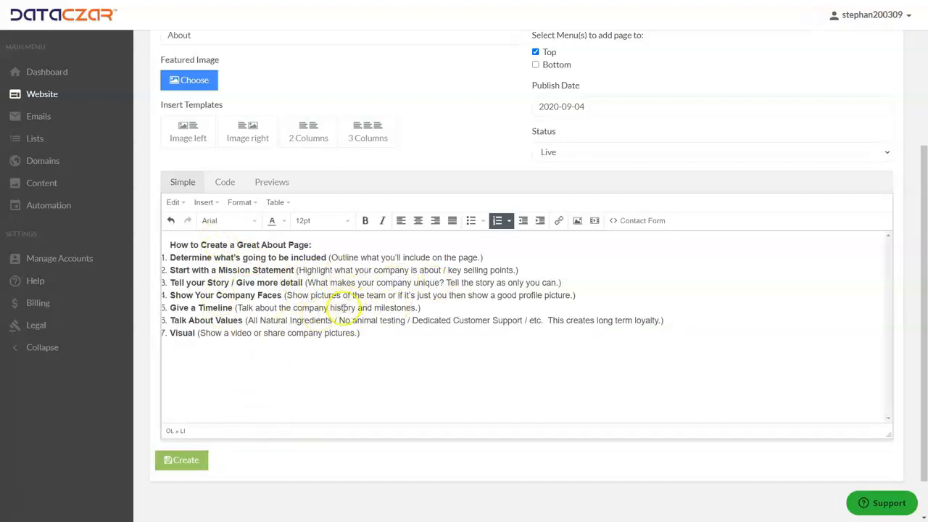
scroll(343, 308, up, 3)
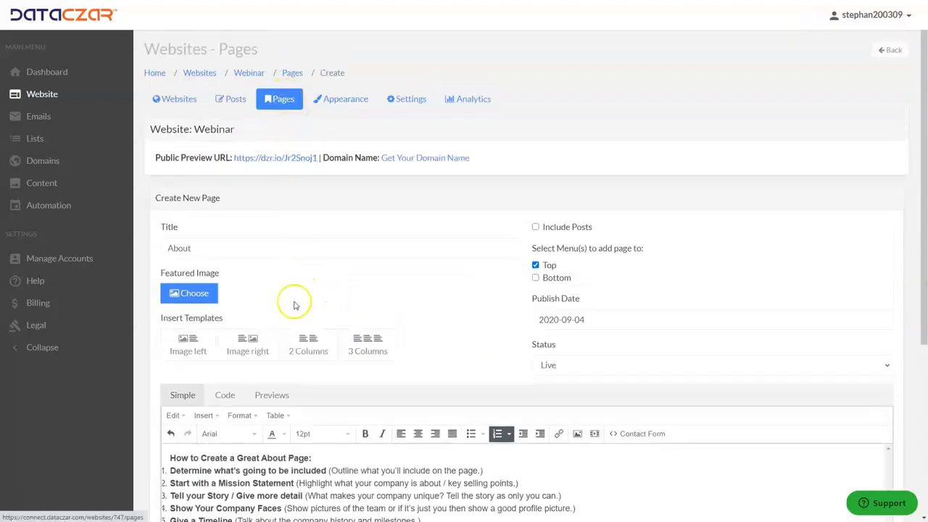
scroll(351, 373, down, 3)
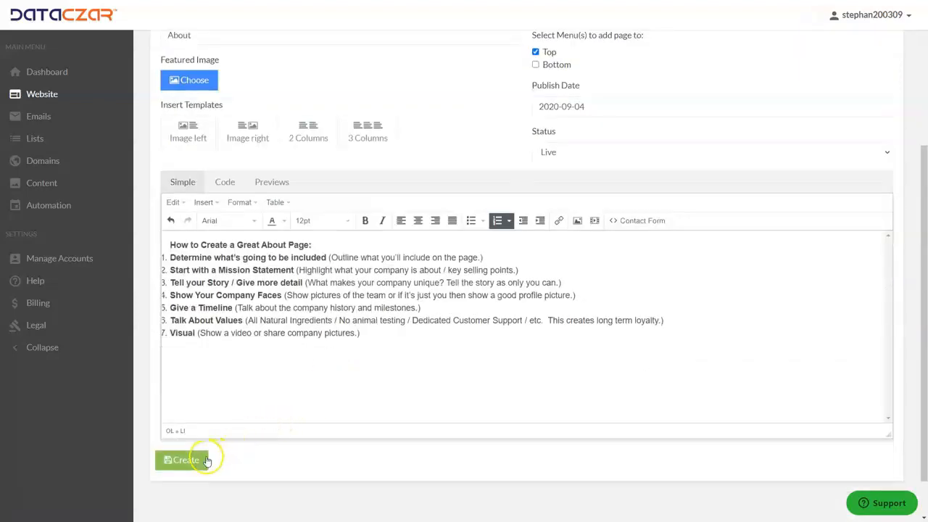
scroll(310, 241, up, 3)
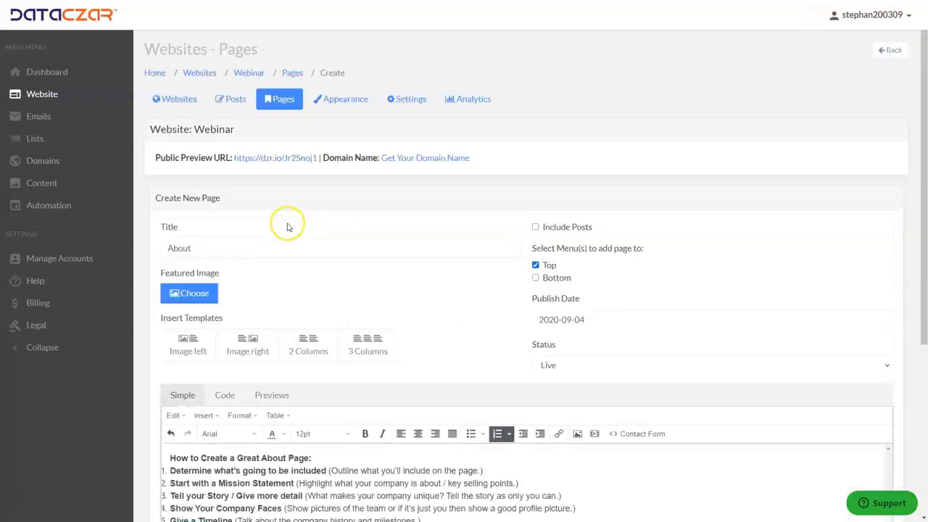
Leave the unsaved draft and open the website's existing About page for editing
click(285, 100)
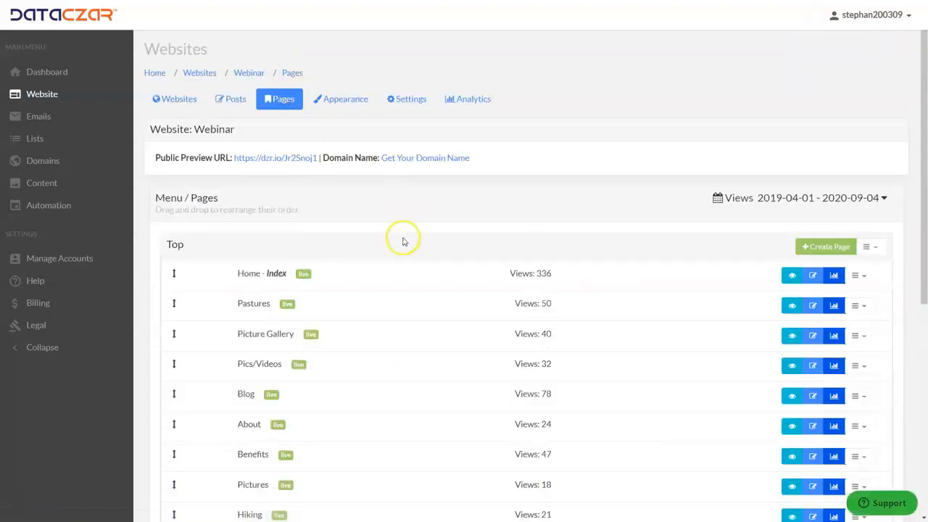
scroll(401, 243, down, 1)
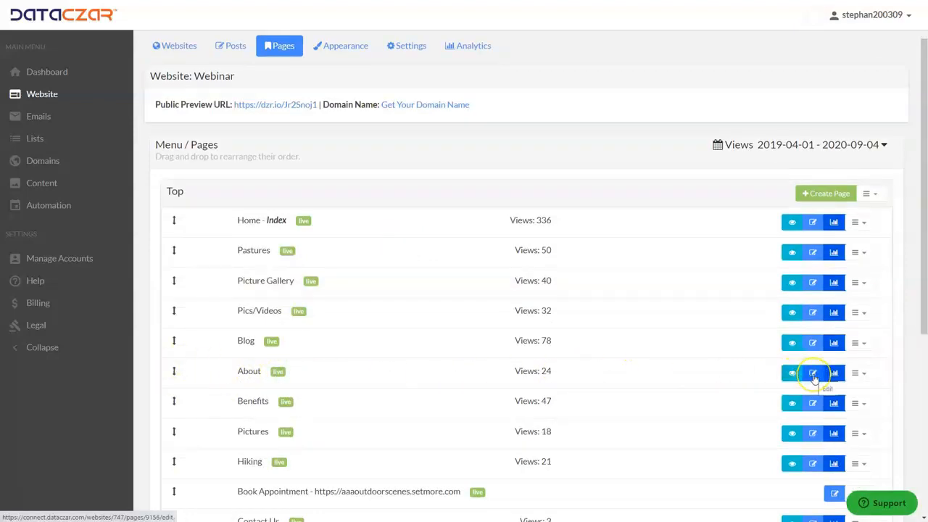
click(813, 375)
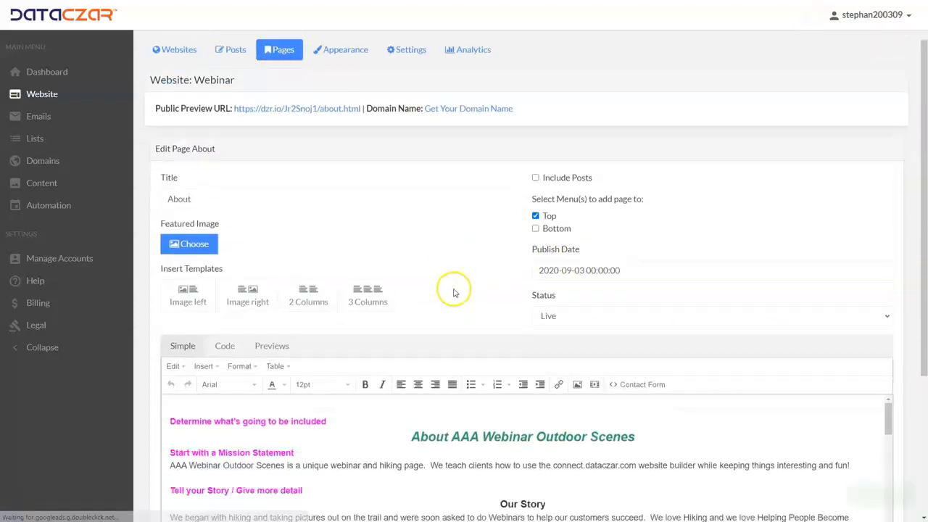
Examine how the existing About page's content follows the tips, from the mission statement and story to the team photos, timeline and video
scroll(453, 294, down, 4)
scroll(443, 279, down, 1)
scroll(327, 290, up, 3)
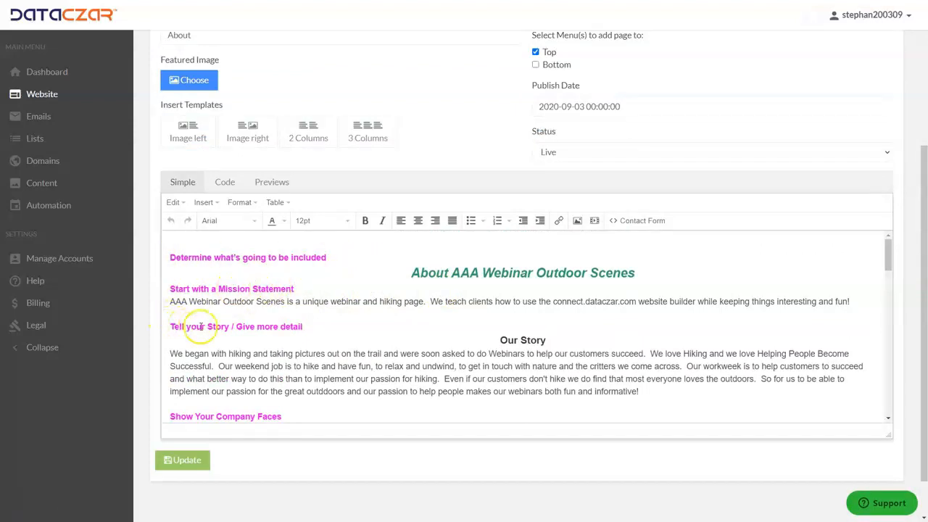
scroll(306, 331, down, 3)
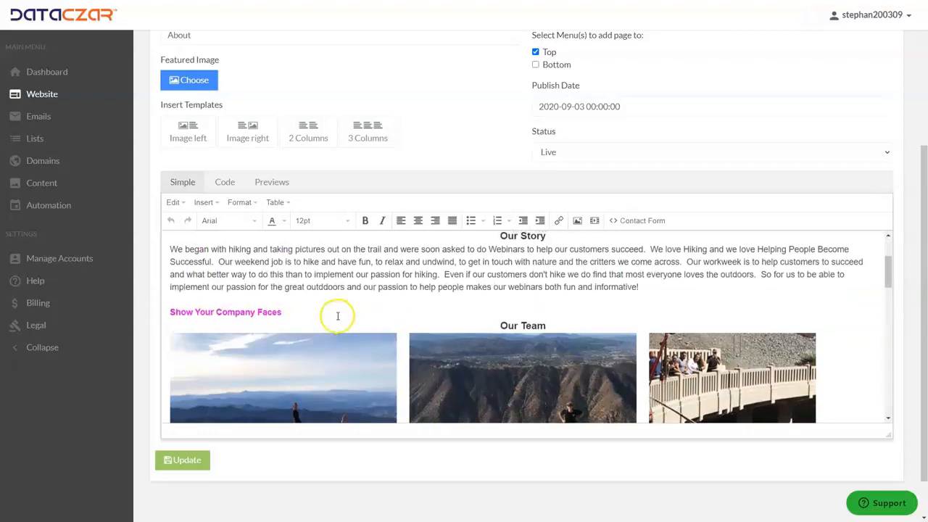
scroll(333, 313, up, 3)
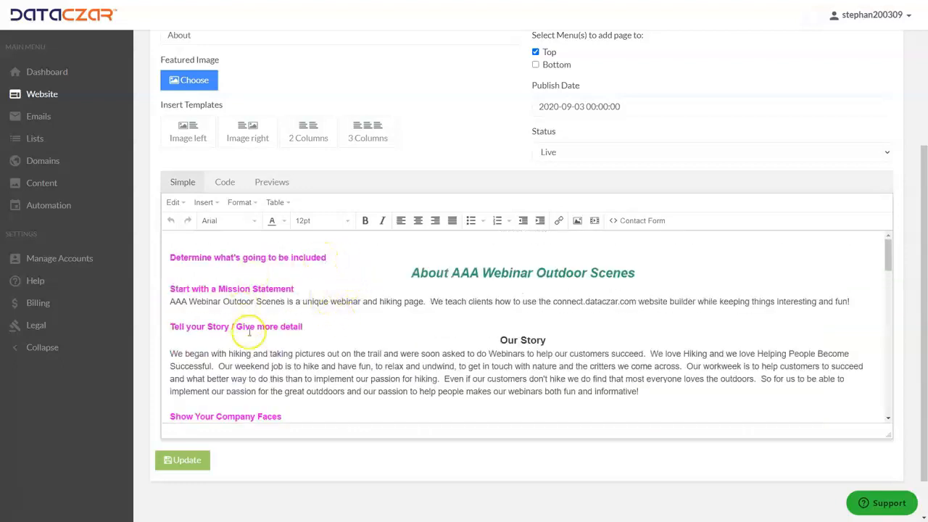
scroll(250, 346, down, 12)
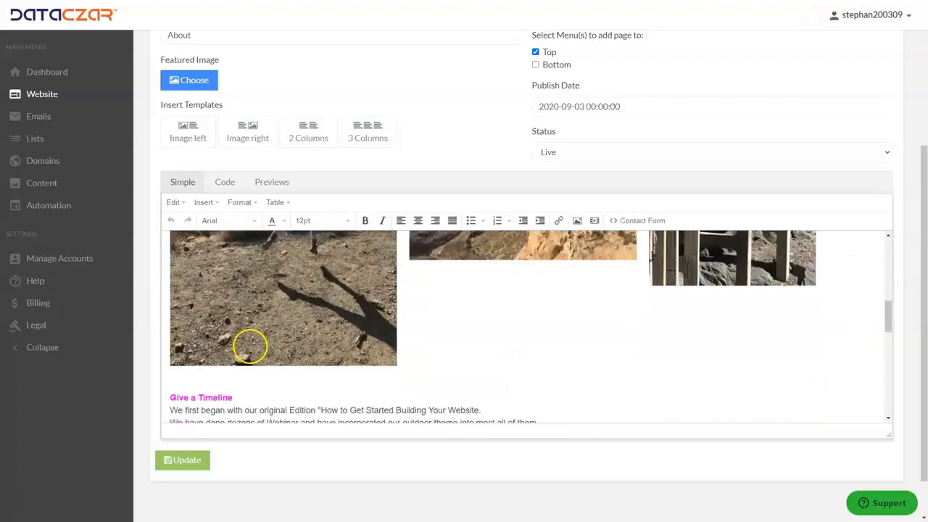
scroll(251, 346, down, 6)
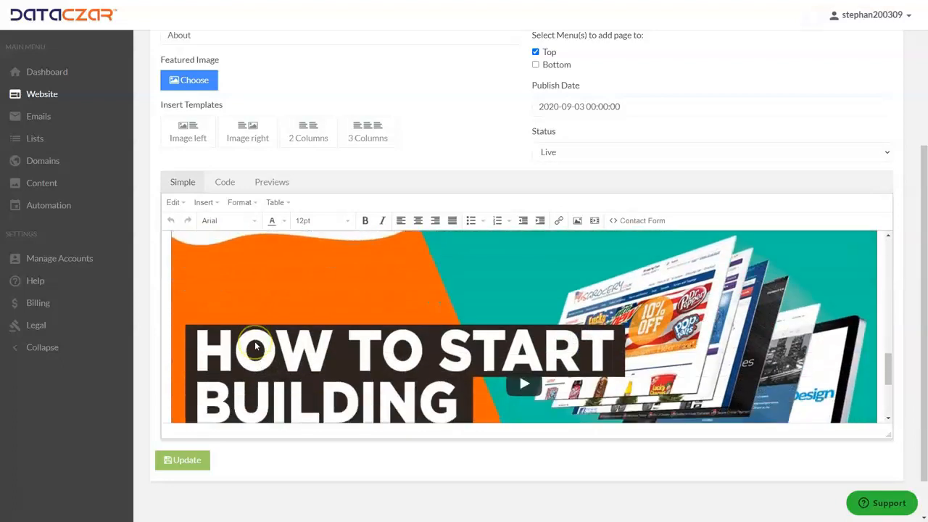
scroll(255, 346, up, 15)
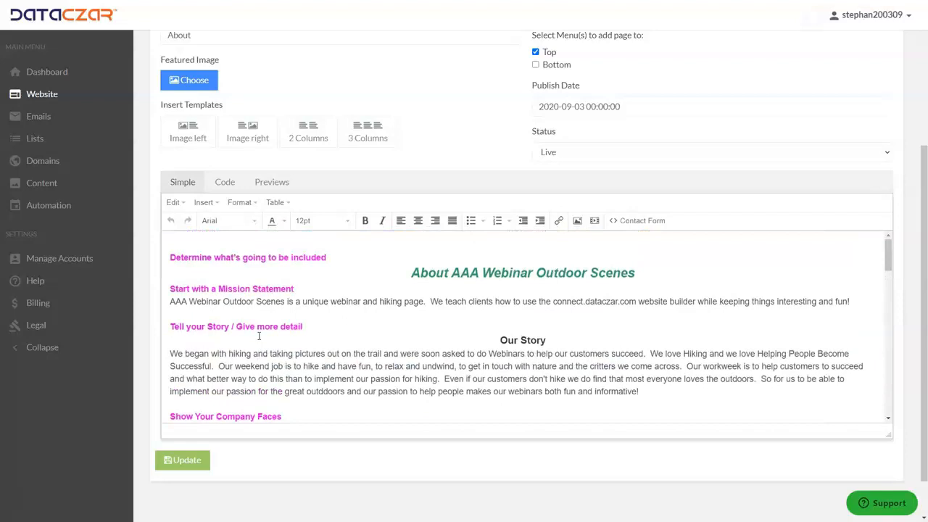
click(304, 283)
scroll(249, 360, down, 3)
scroll(249, 359, up, 4)
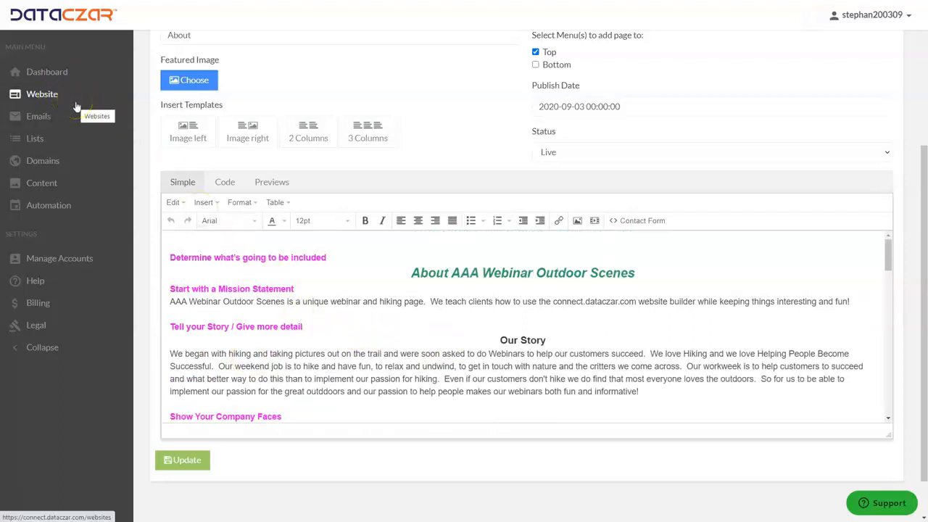
Open the About page on the public AAA Outdoor Scenes website and check its mission statement, story and team photos
key(ctrl+Tab)
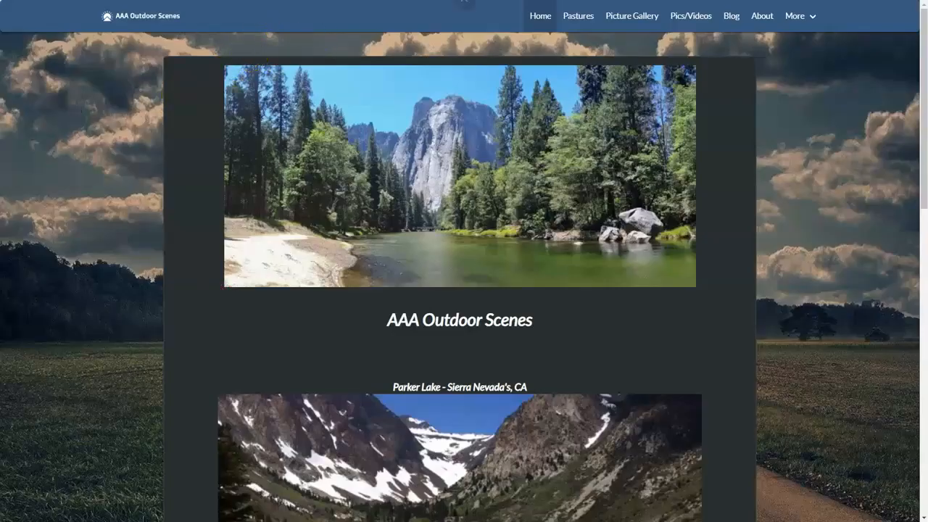
click(762, 16)
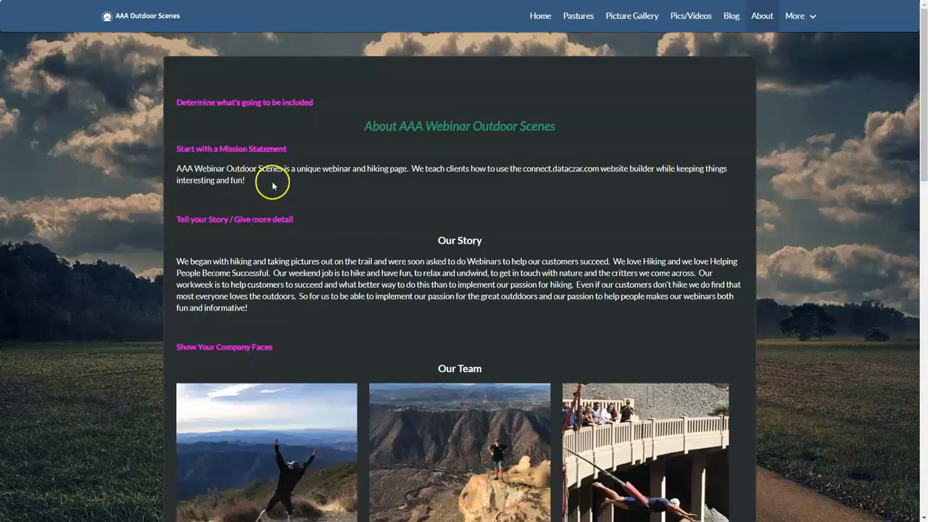
scroll(290, 195, down, 2)
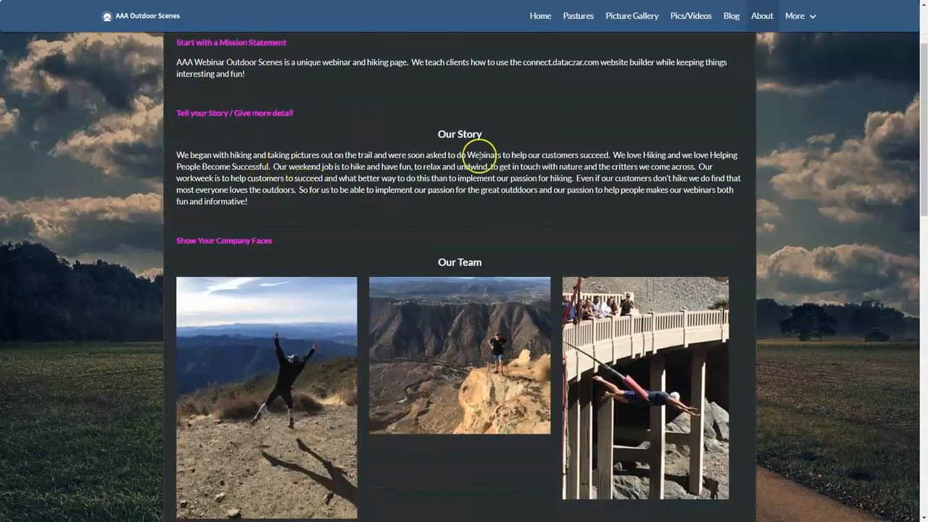
scroll(438, 189, down, 3)
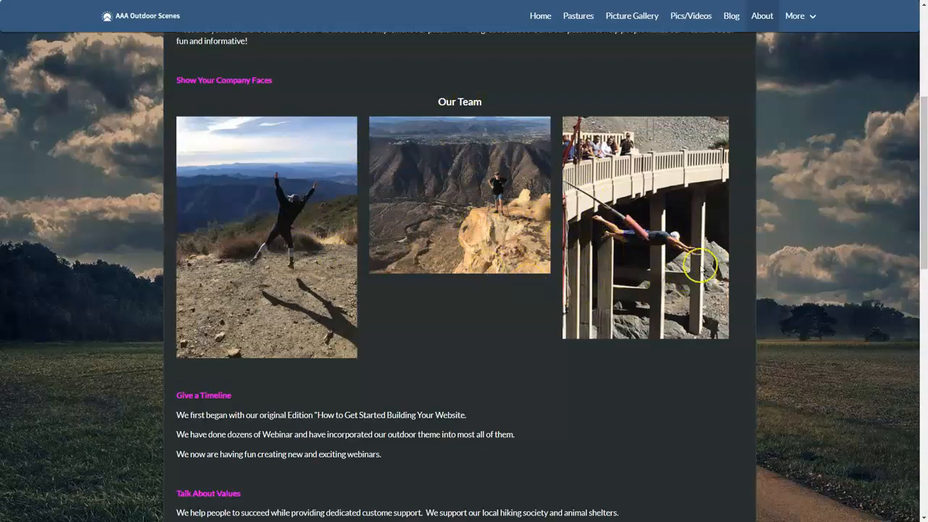
scroll(527, 253, down, 1)
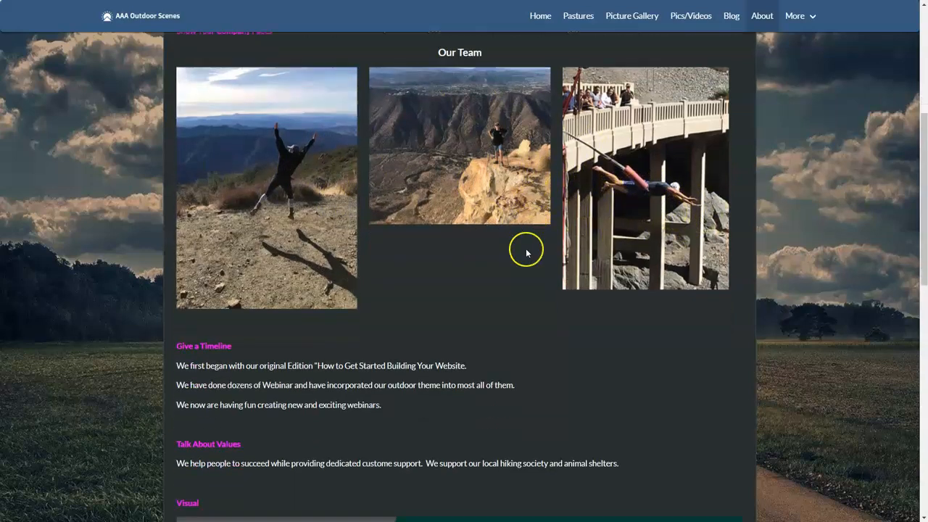
Check the timeline, values and video sections of the public About page, and return to its beginning
scroll(527, 252, down, 2)
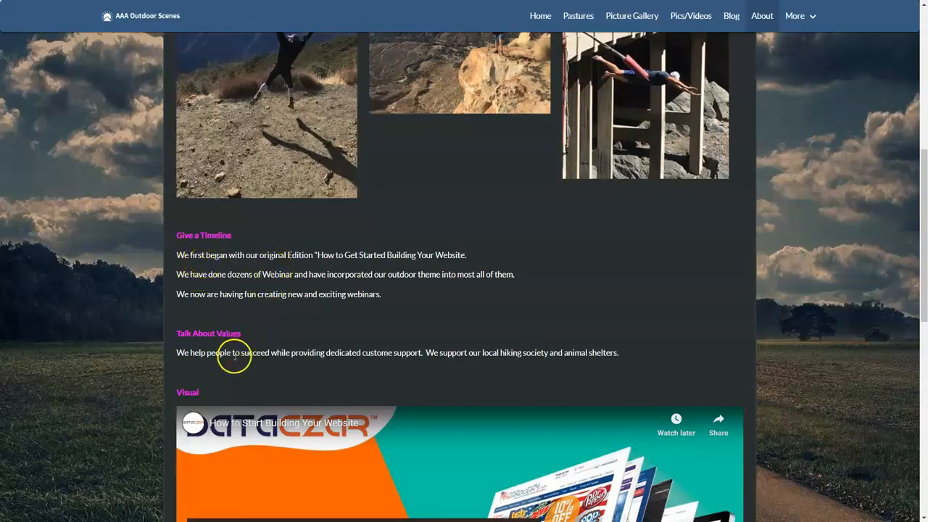
scroll(242, 327, down, 1)
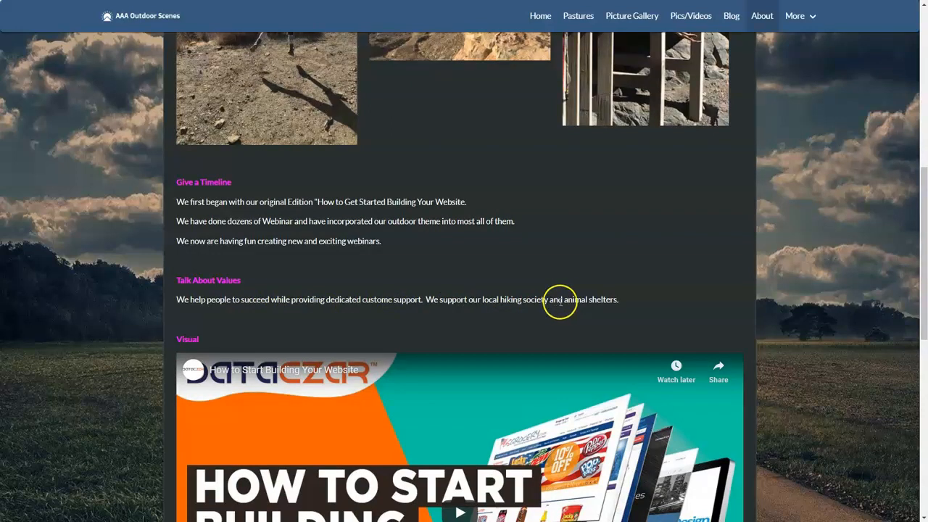
scroll(614, 299, down, 2)
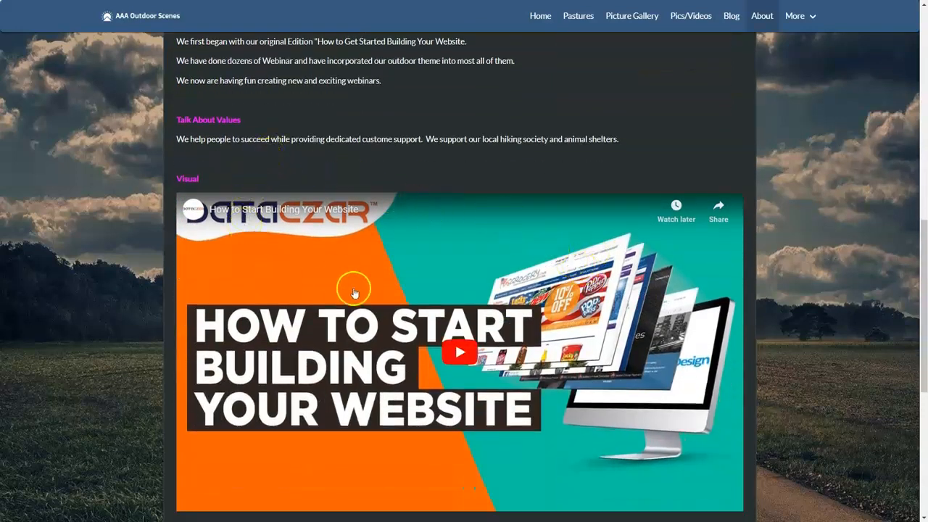
scroll(348, 290, down, 1)
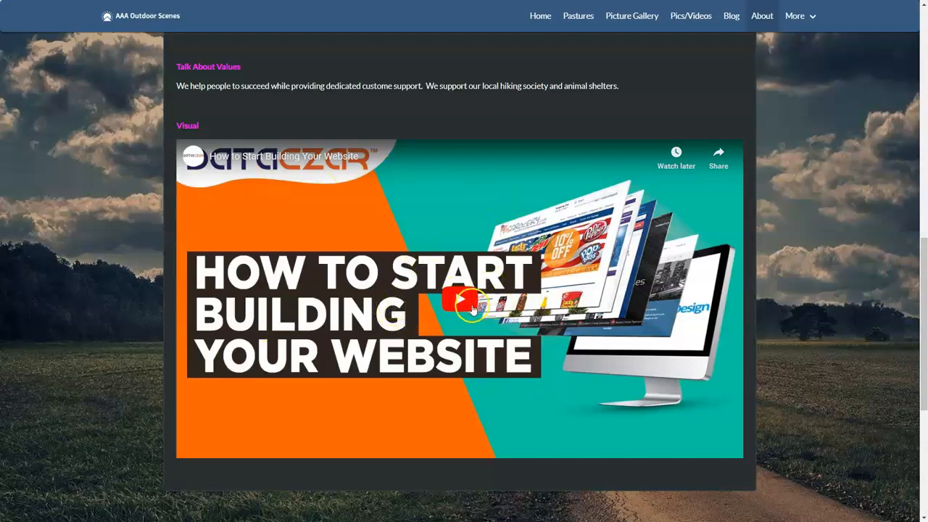
scroll(362, 363, up, 6)
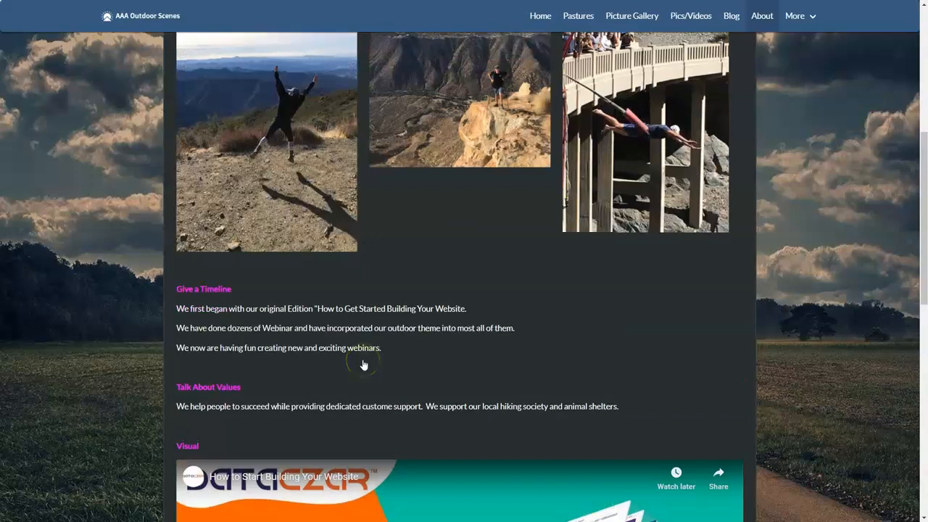
scroll(364, 365, up, 6)
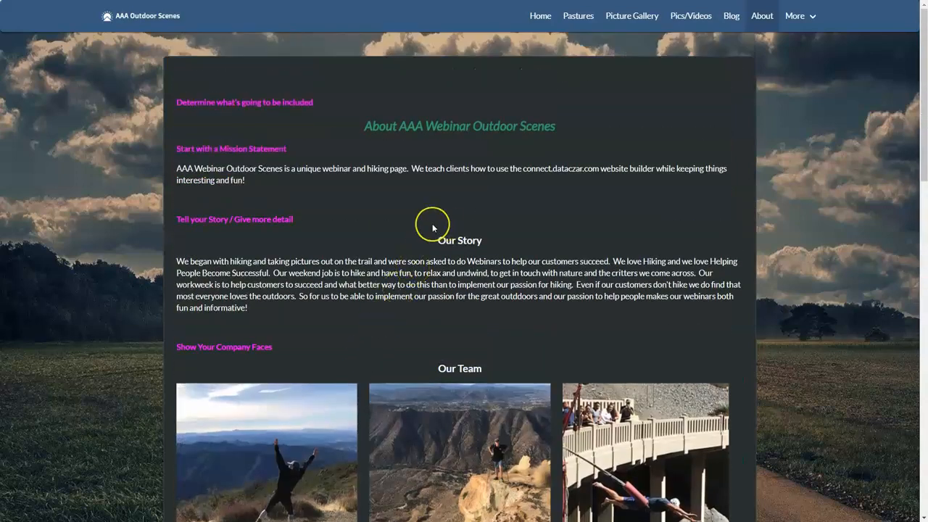
Open the Webinar dashboard in Dataczar Connect and exit the browser's full-screen view
key(ctrl+Tab)
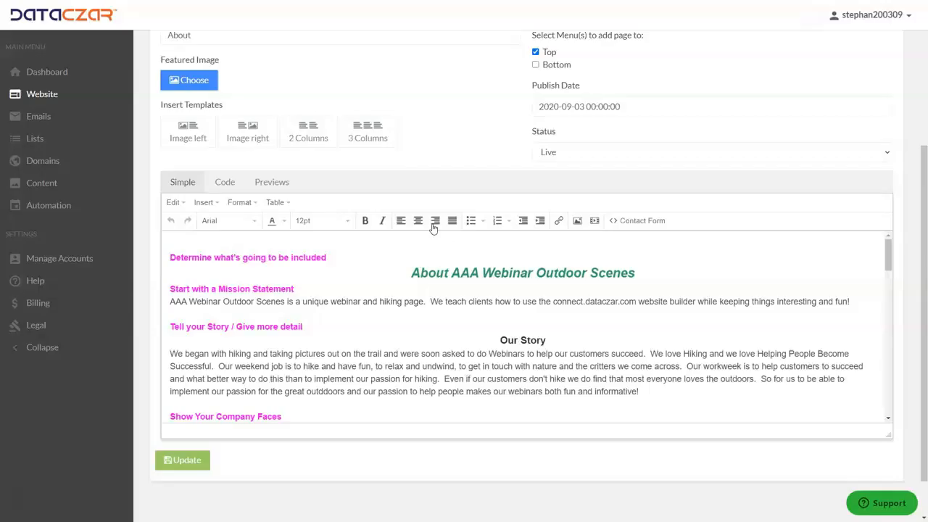
click(57, 78)
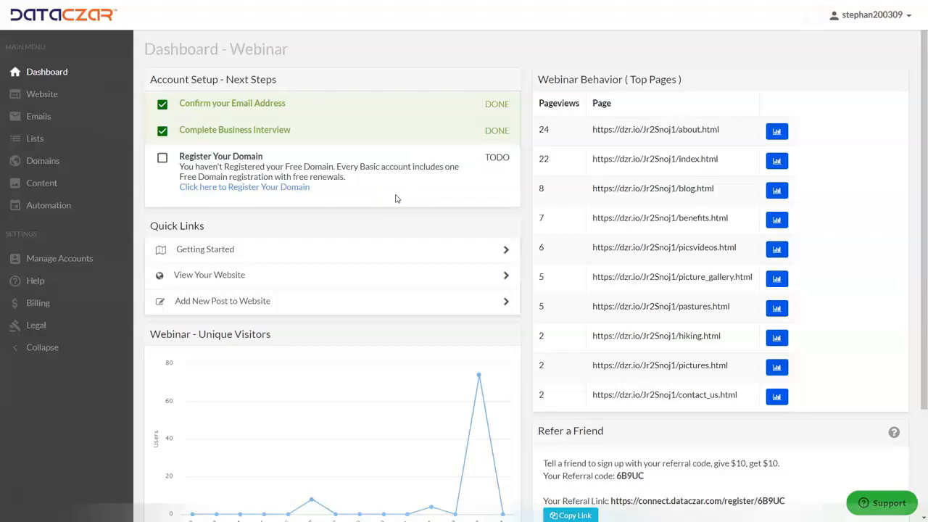
key(F11)
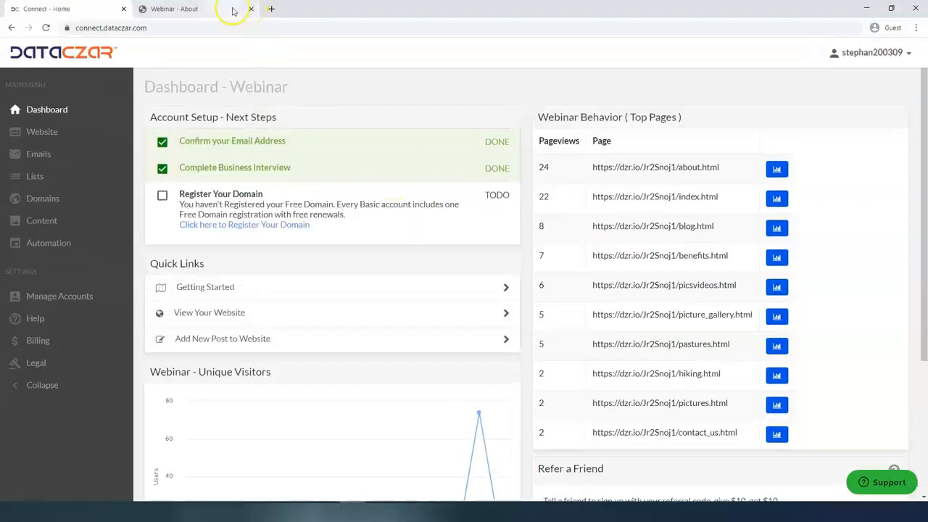
View the Contact Us page of dataczar.com in a new browser tab, and switch back to the Dataczar Connect dashboard
click(271, 9)
text(dataczar.com)
key(Return)
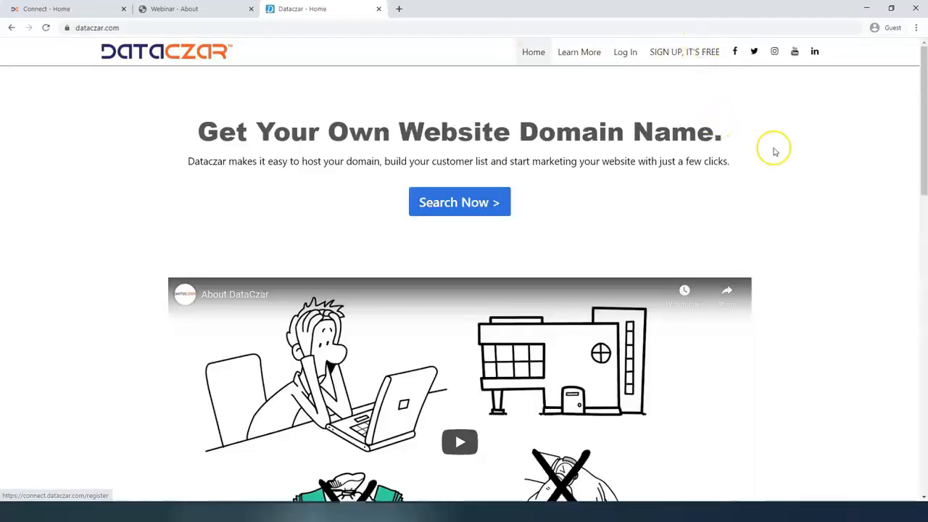
scroll(752, 177, down, 3)
scroll(752, 178, down, 15)
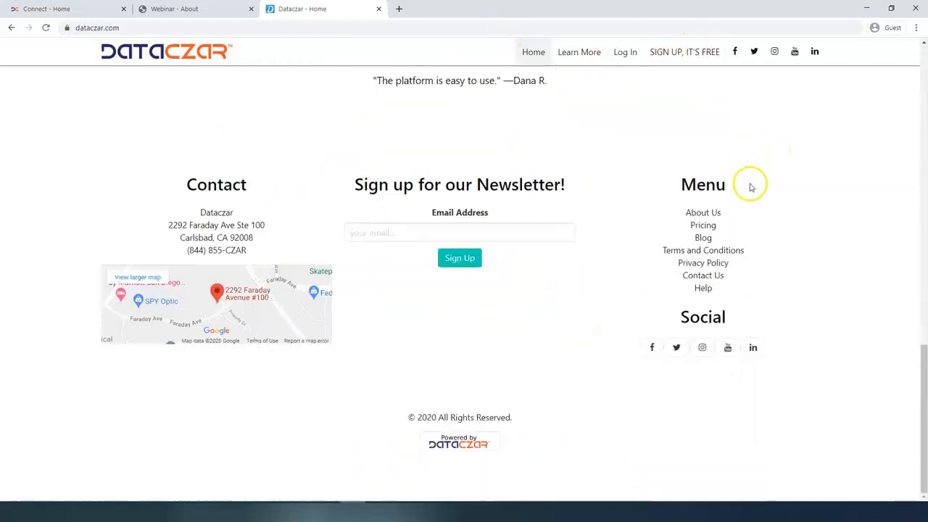
click(704, 275)
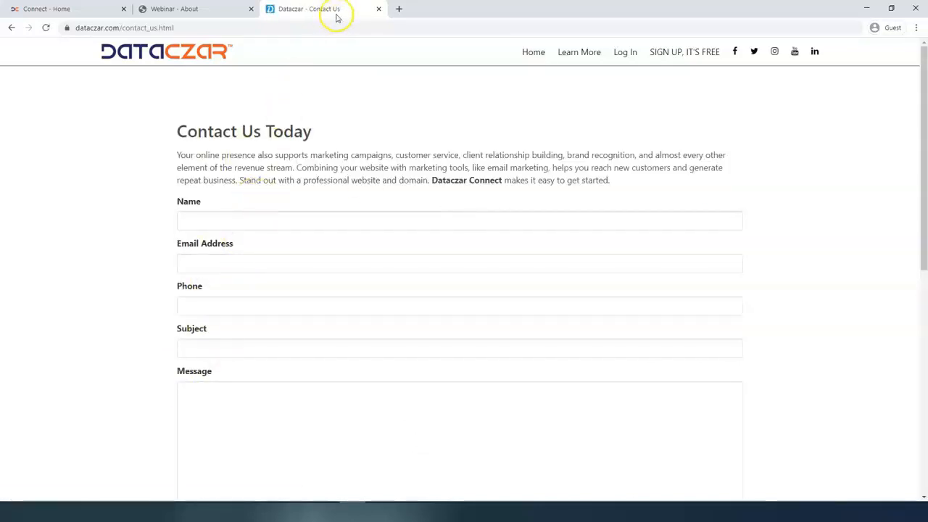
click(97, 14)
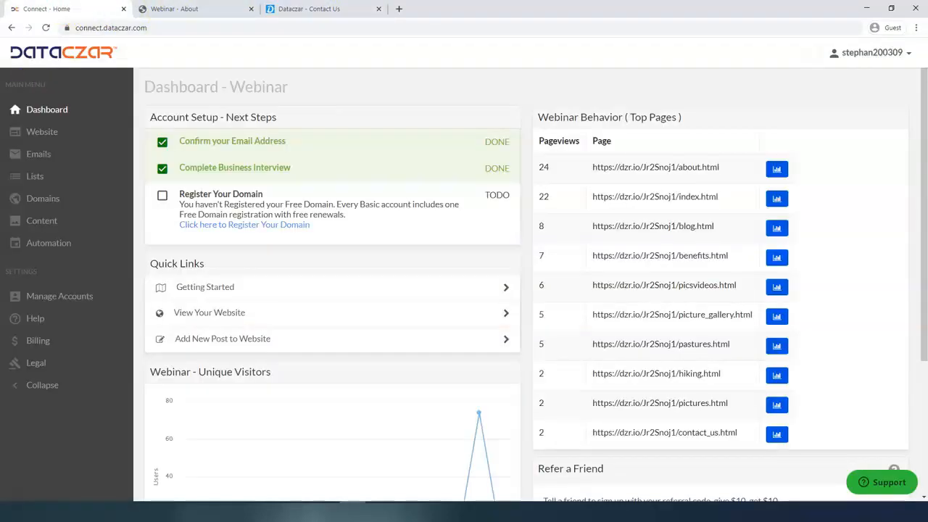